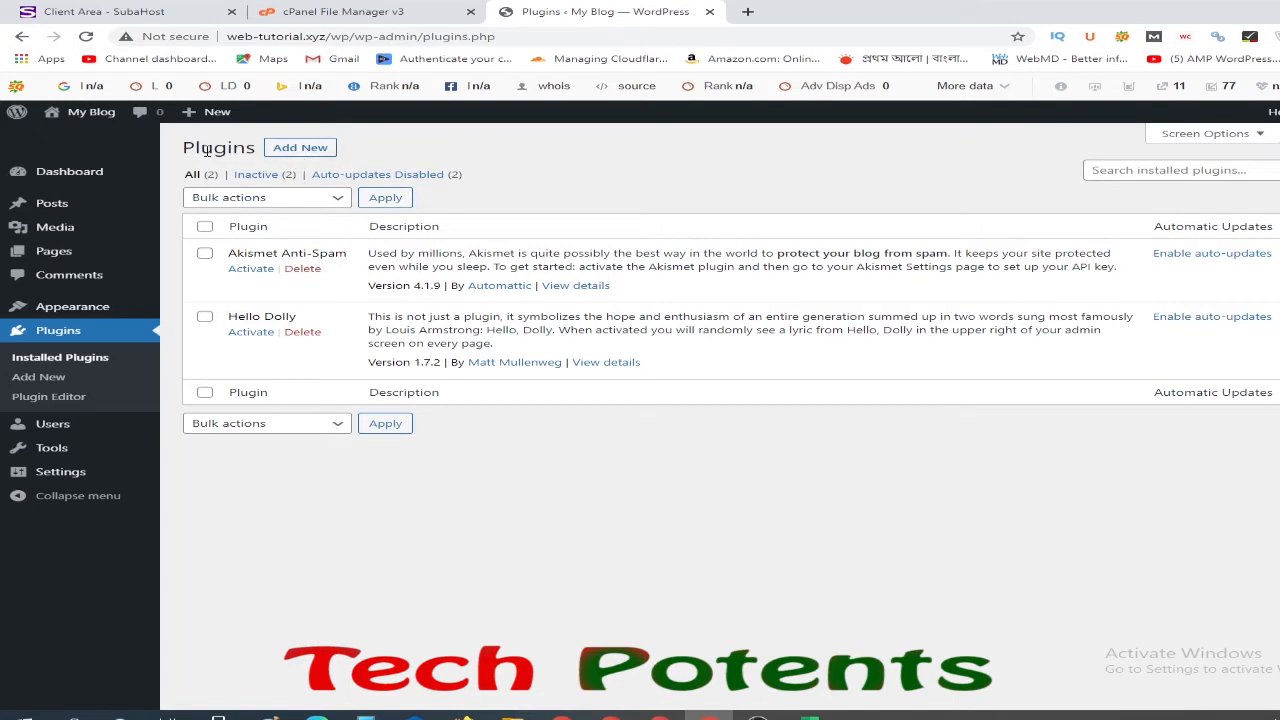
Open the page for adding new plugins and search the plugin directory for "yoast".
{"action": "left_click", "coordinate": [295, 152]}
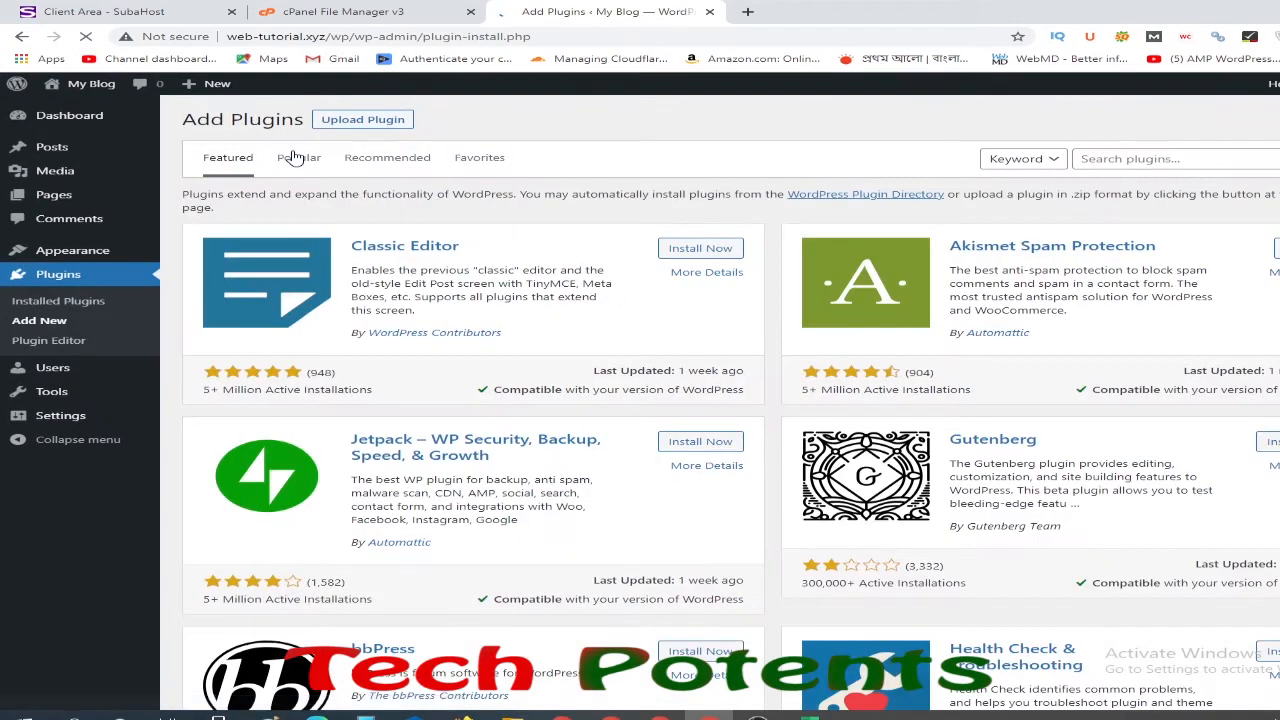
{"action": "scroll", "coordinate": [590, 410], "scroll_direction": "down", "scroll_amount": 6}
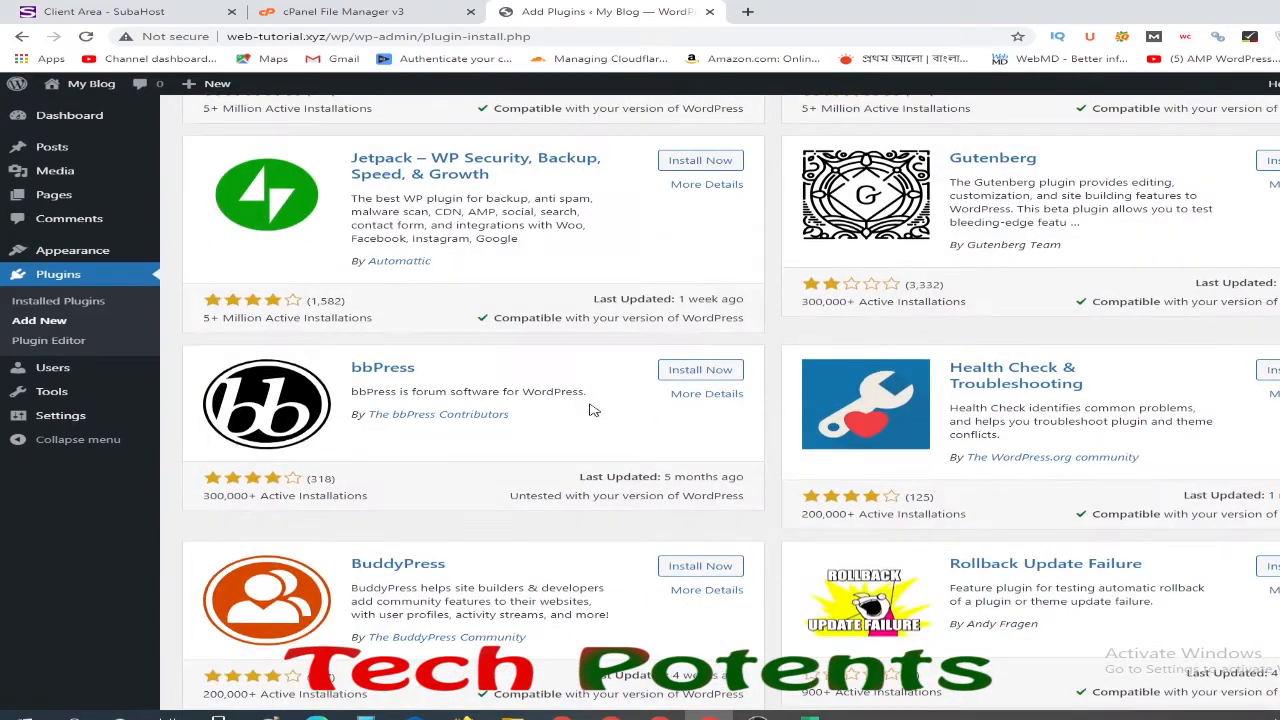
{"action": "scroll", "coordinate": [590, 410], "scroll_direction": "up", "scroll_amount": 8}
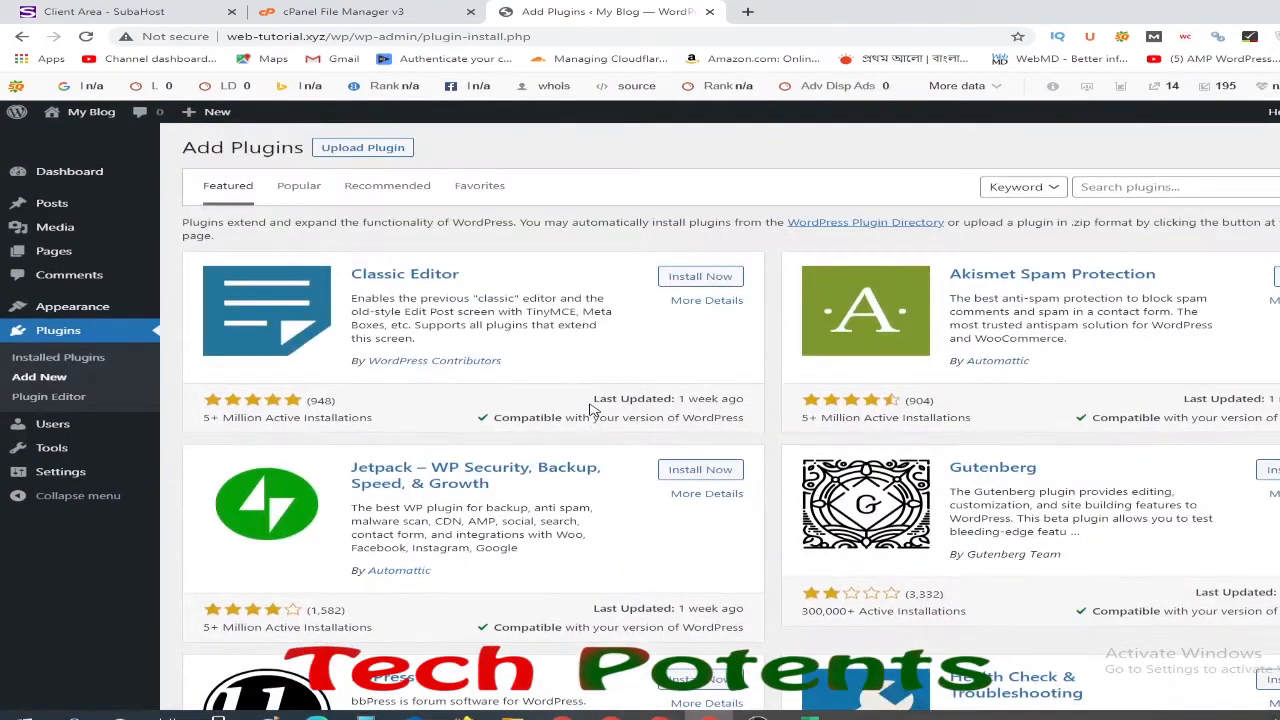
{"action": "left_click", "coordinate": [1118, 186]}
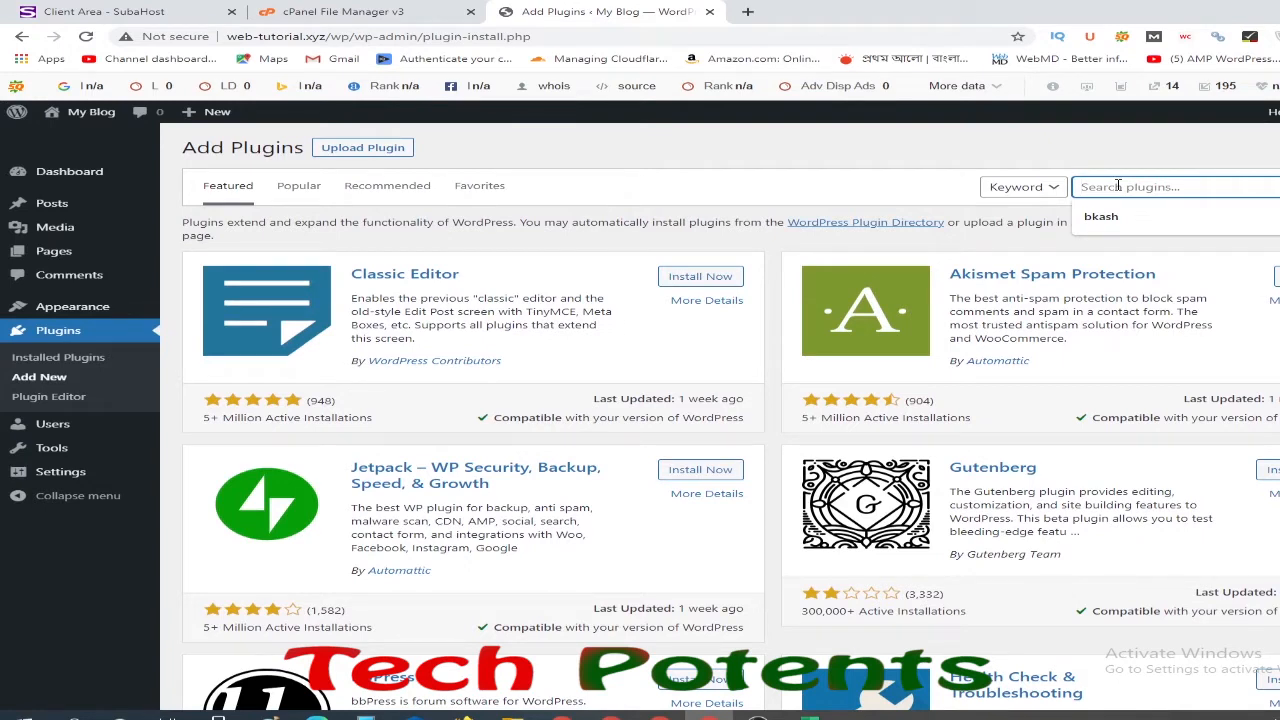
{"action": "type", "text": "yo"}
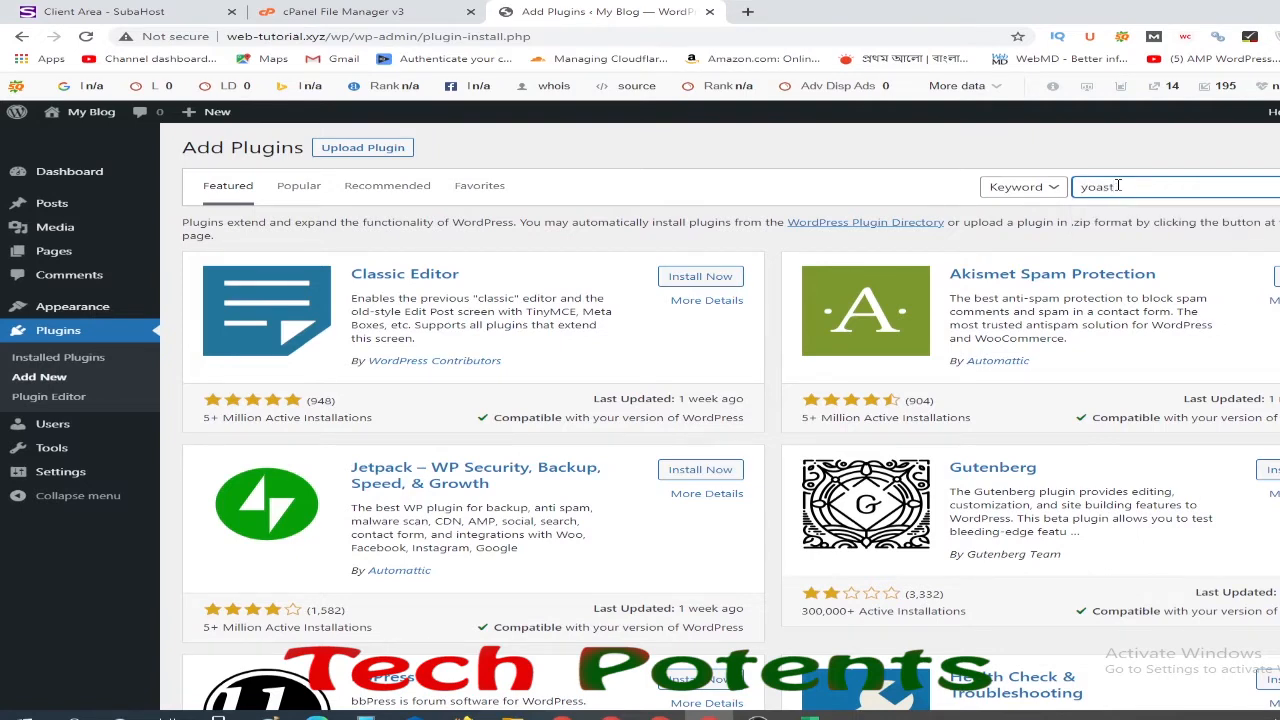
{"action": "type", "text": "ast"}
{"action": "key", "text": "Return"}
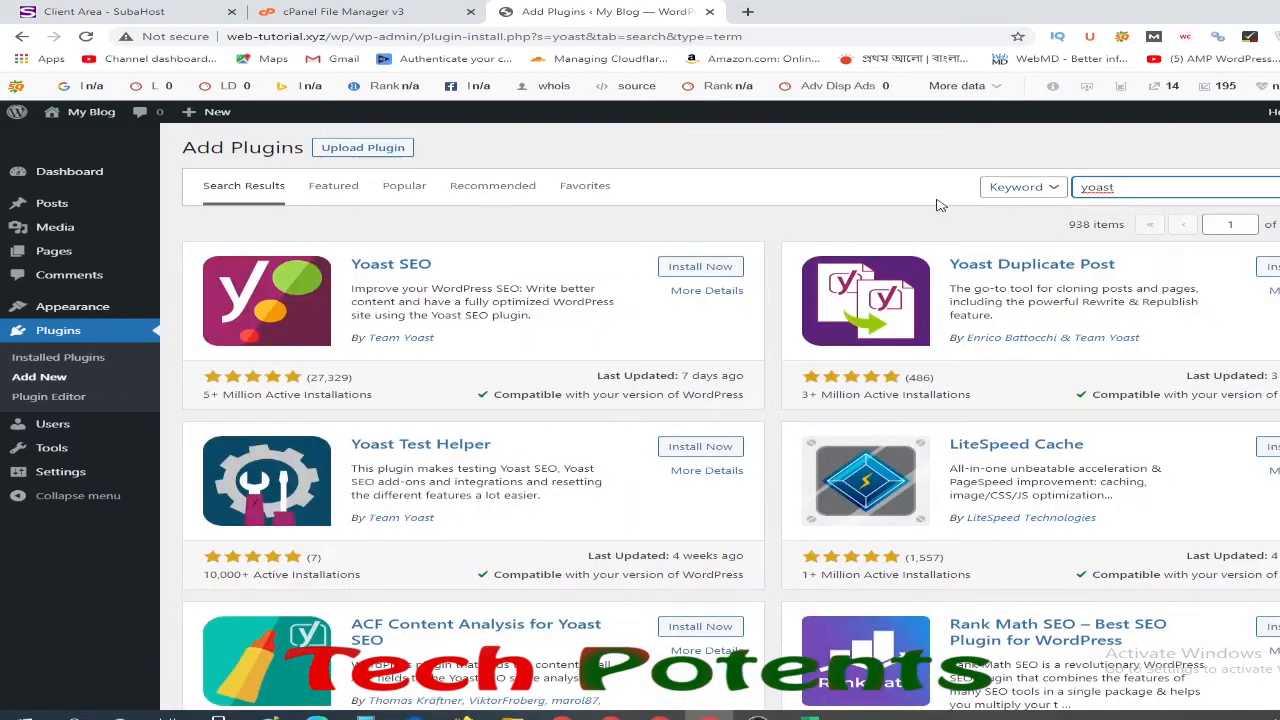
Install the Yoast SEO plugin from the search results and activate it.
{"action": "scroll", "coordinate": [510, 420], "scroll_direction": "down", "scroll_amount": 4}
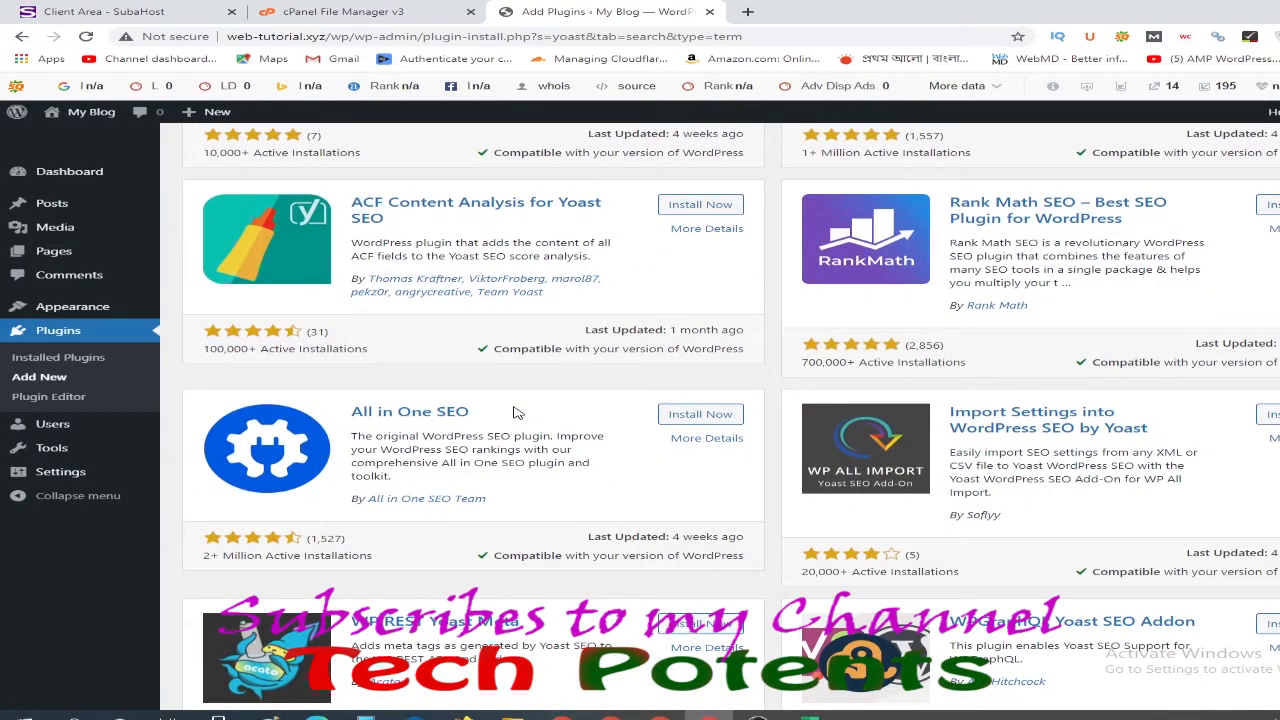
{"action": "scroll", "coordinate": [517, 412], "scroll_direction": "up", "scroll_amount": 3}
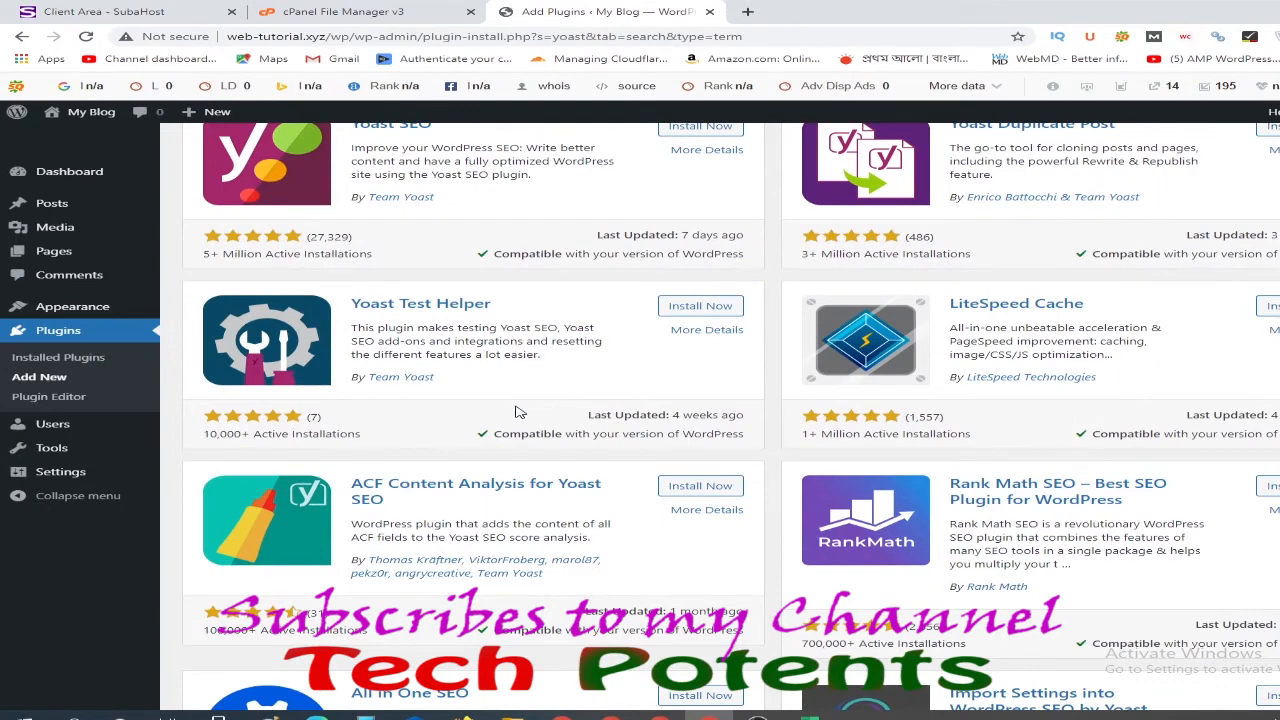
{"action": "scroll", "coordinate": [517, 412], "scroll_direction": "up", "scroll_amount": 2}
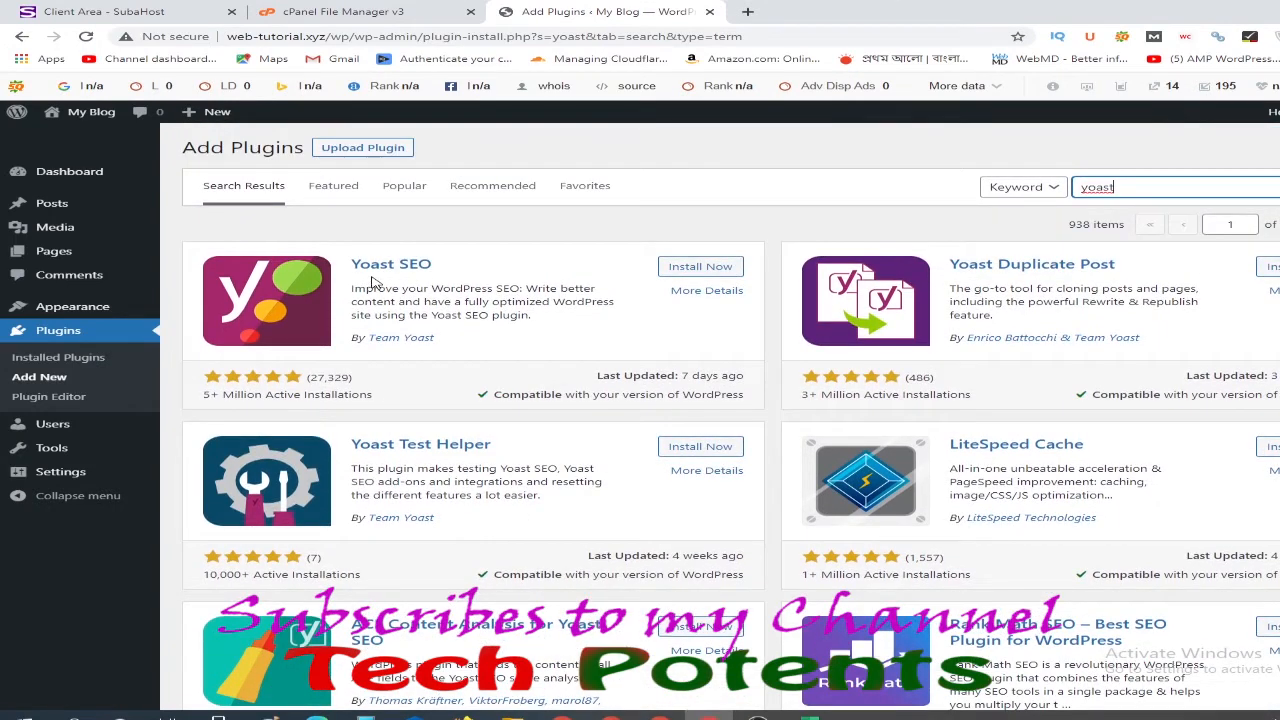
{"action": "scroll", "coordinate": [395, 282], "scroll_direction": "down", "scroll_amount": 2}
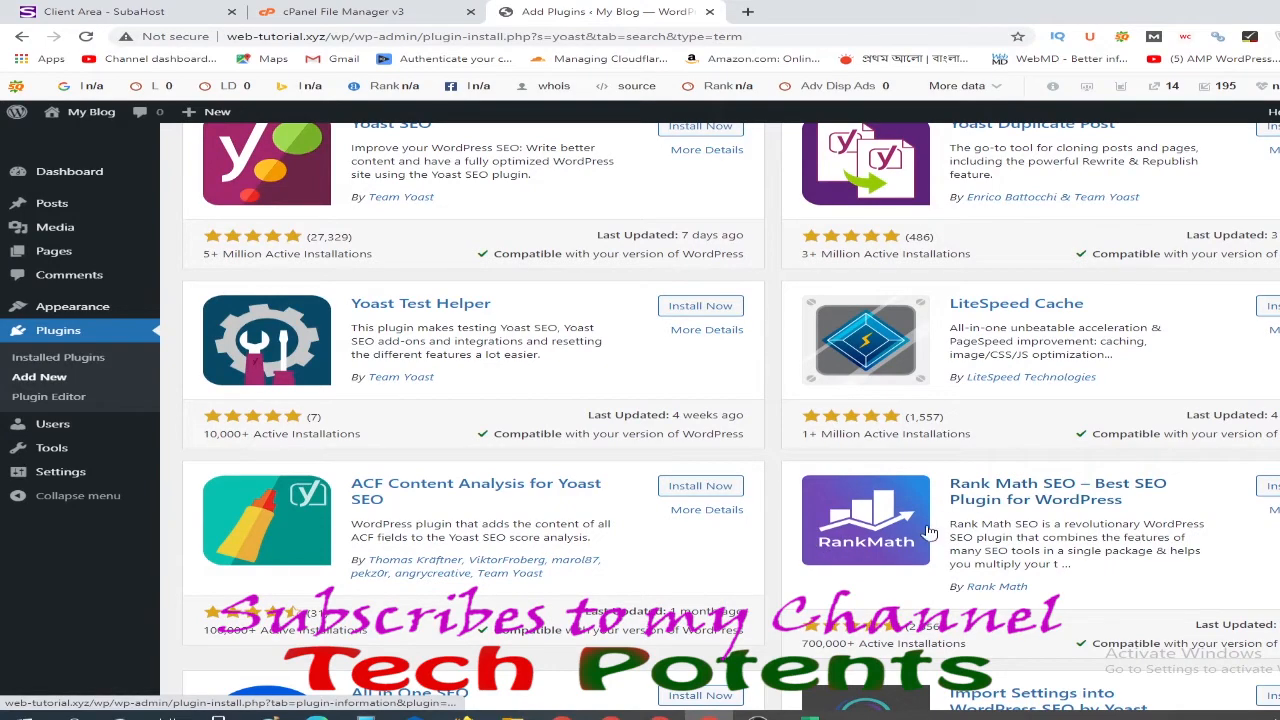
{"action": "scroll", "coordinate": [818, 509], "scroll_direction": "down", "scroll_amount": 2}
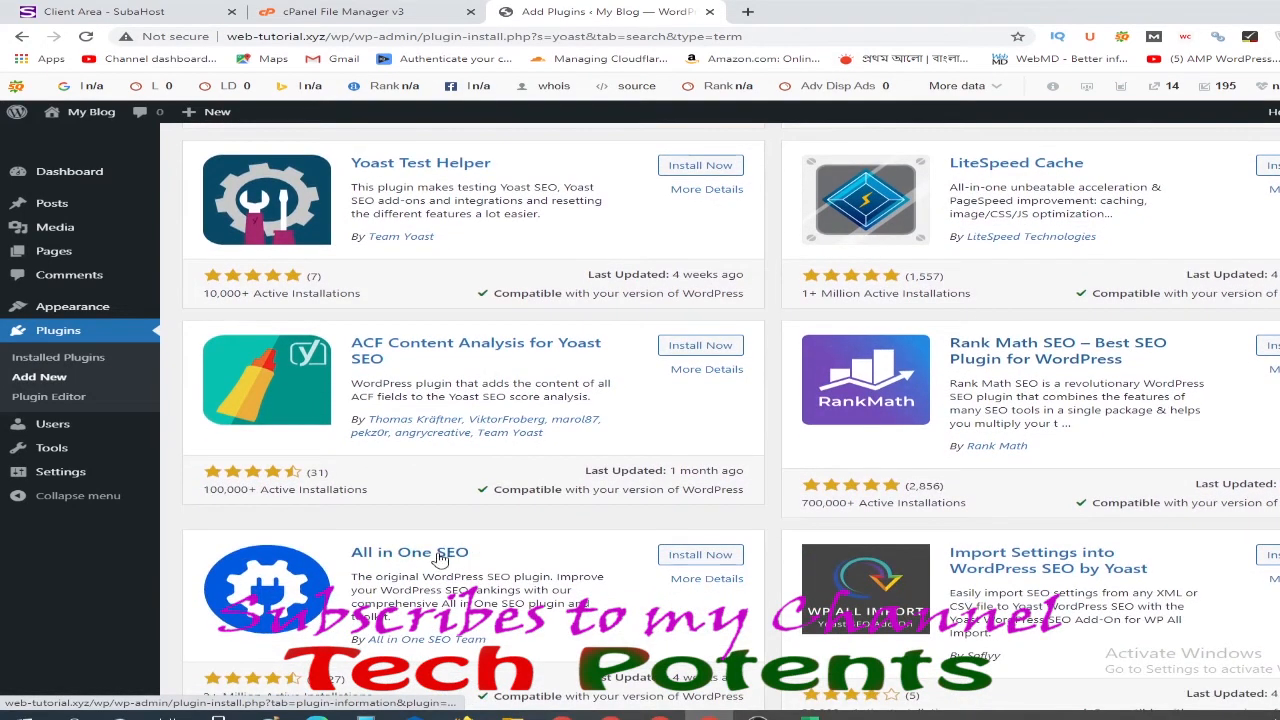
{"action": "scroll", "coordinate": [585, 522], "scroll_direction": "up", "scroll_amount": 4}
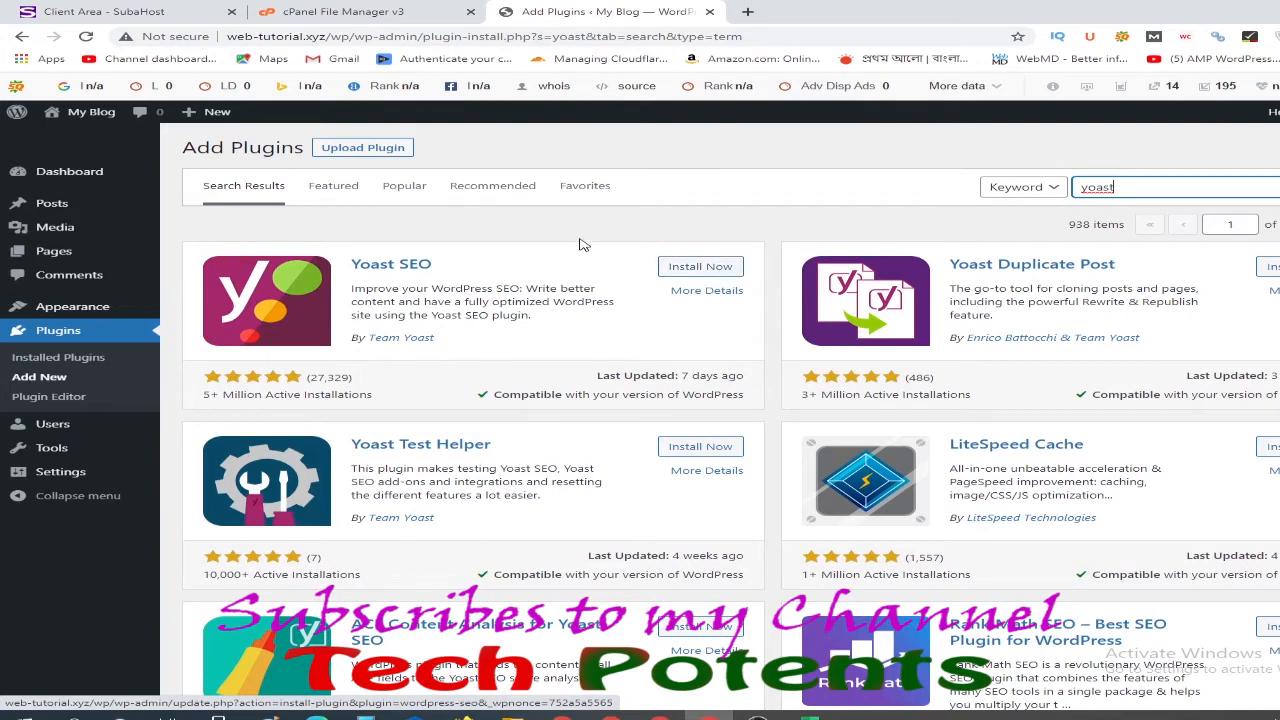
{"action": "left_click", "coordinate": [702, 267]}
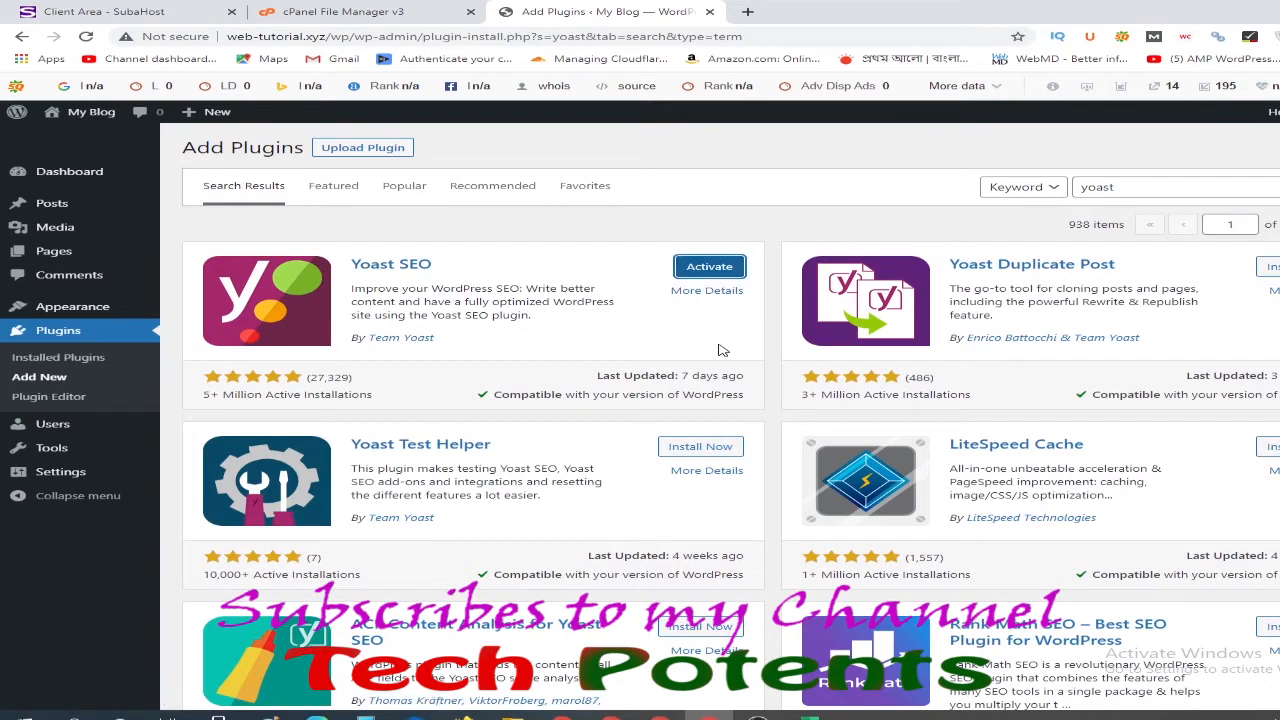
{"action": "left_click", "coordinate": [713, 268]}
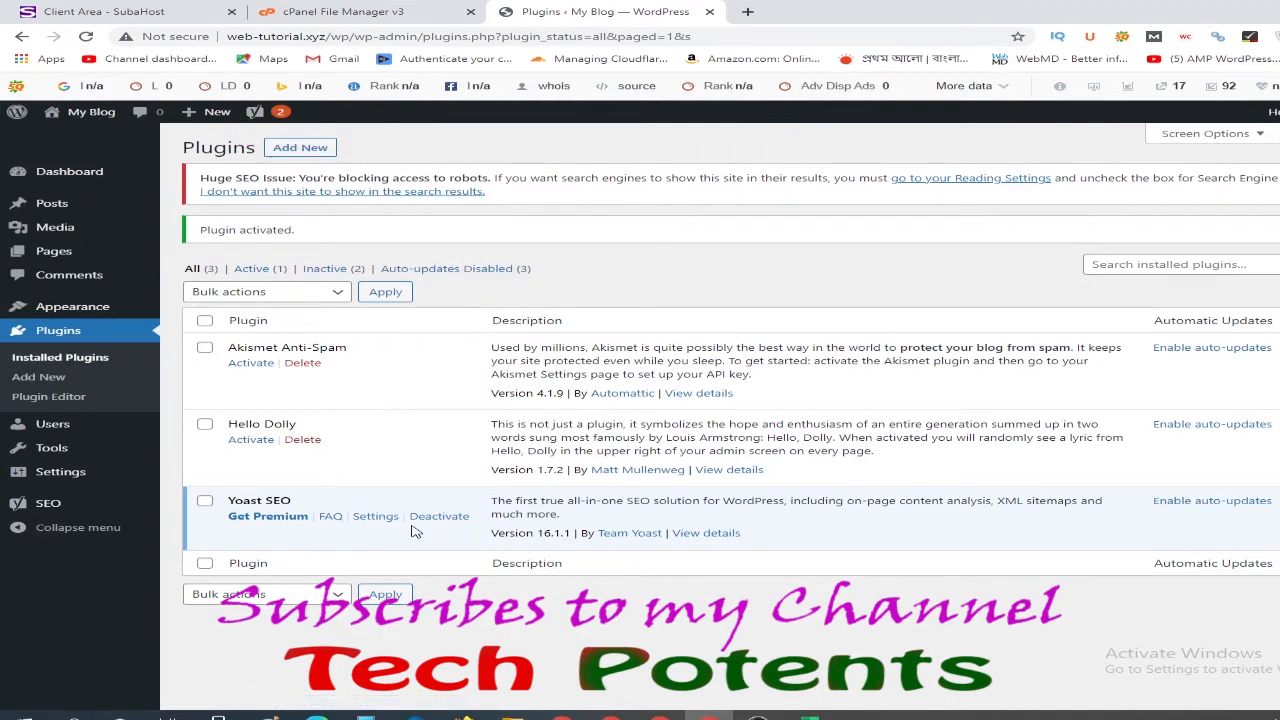
Open the Configuration Wizard of the Yoast SEO plugin.
{"action": "left_click_drag", "start_coordinate": [230, 502], "coordinate": [297, 508]}
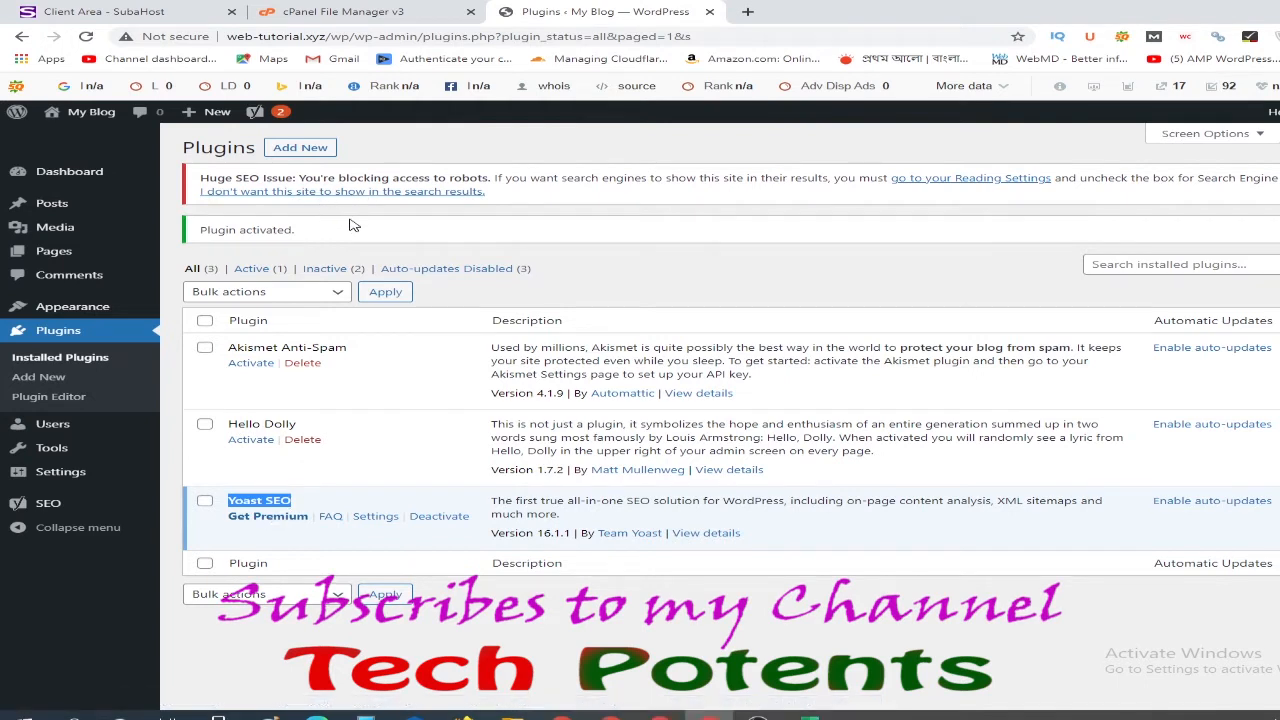
{"action": "mouse_move", "coordinate": [130, 437]}
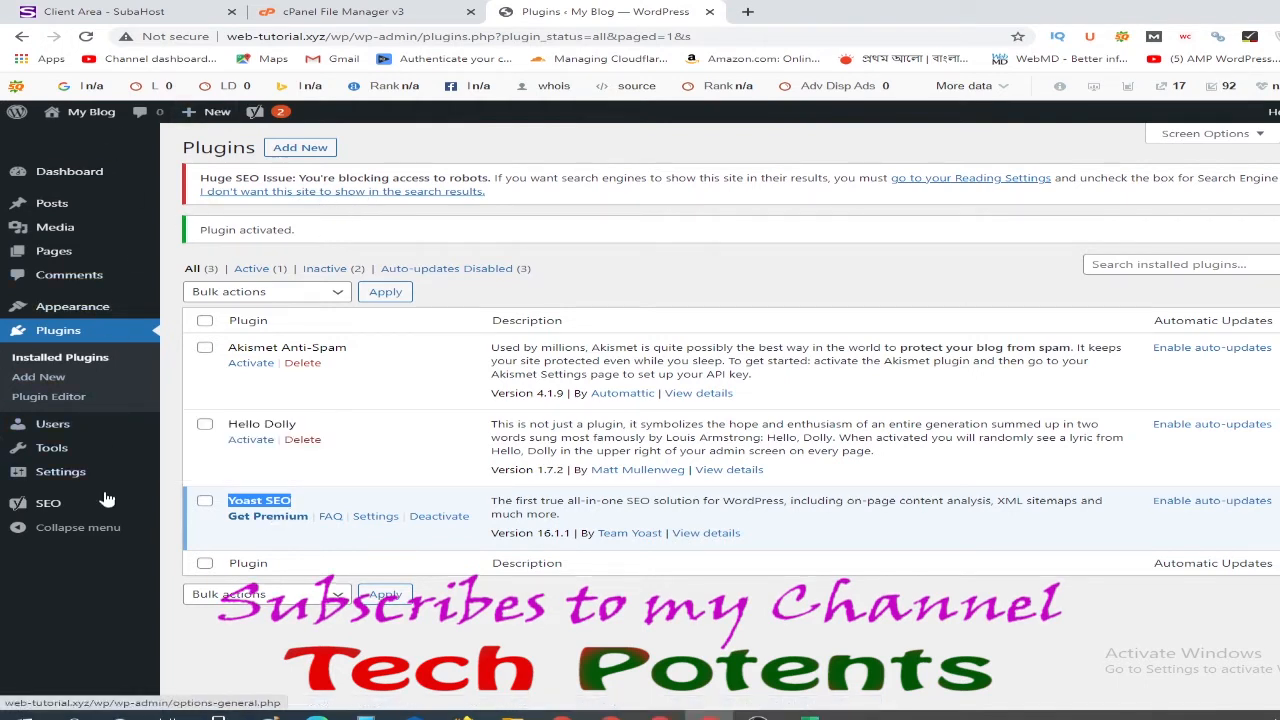
{"action": "mouse_move", "coordinate": [40, 508]}
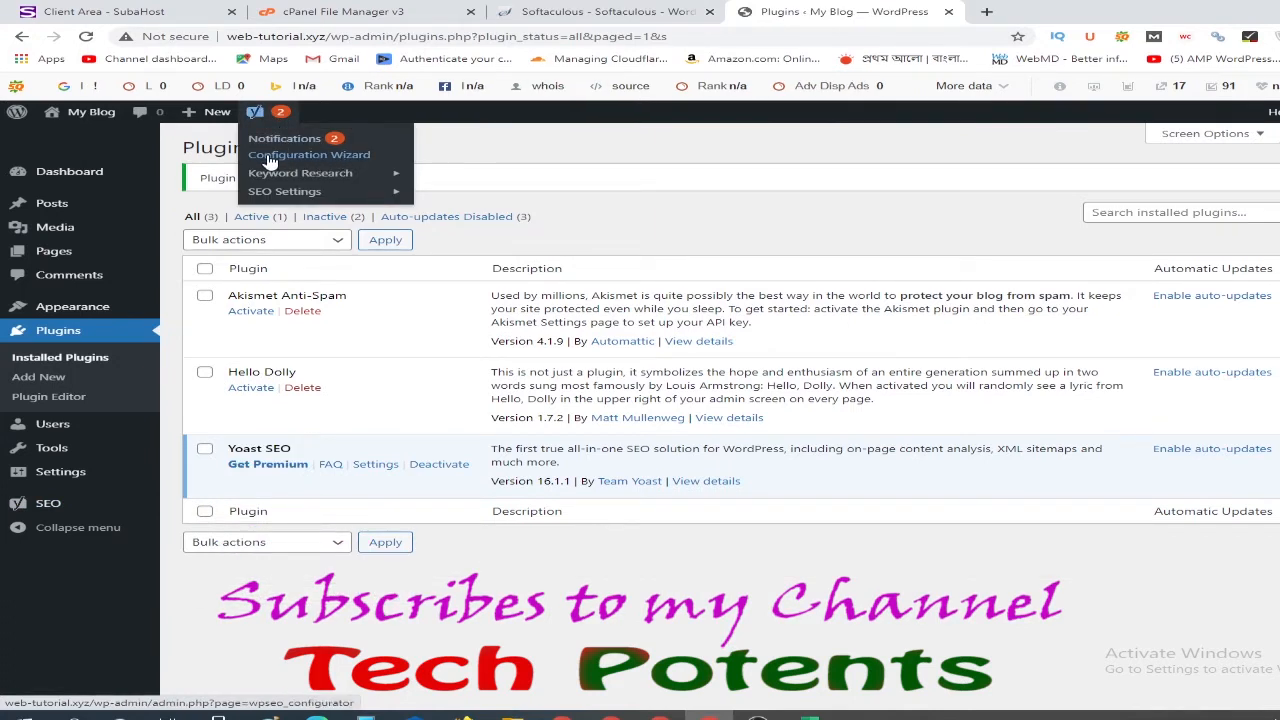
{"action": "left_click", "coordinate": [330, 160]}
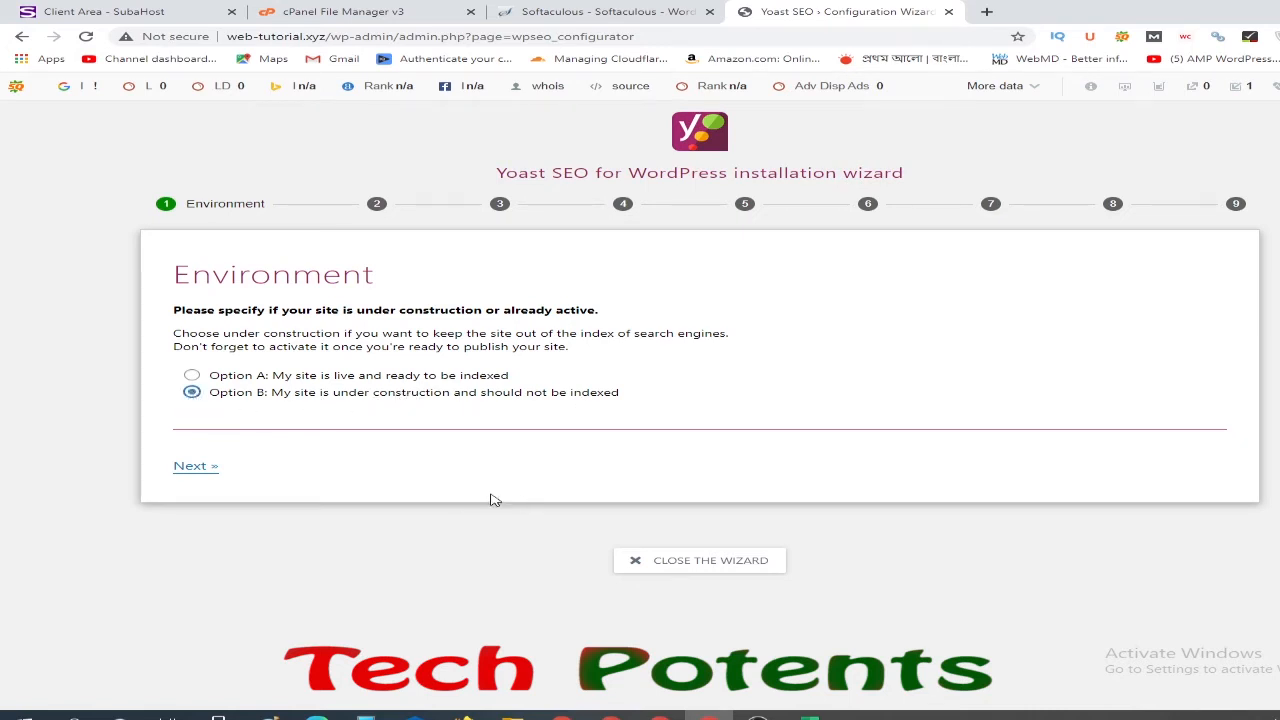
Accept the under-construction environment option, set the site type to "A blog" and continue to the organization or person page.
{"action": "left_click", "coordinate": [197, 467]}
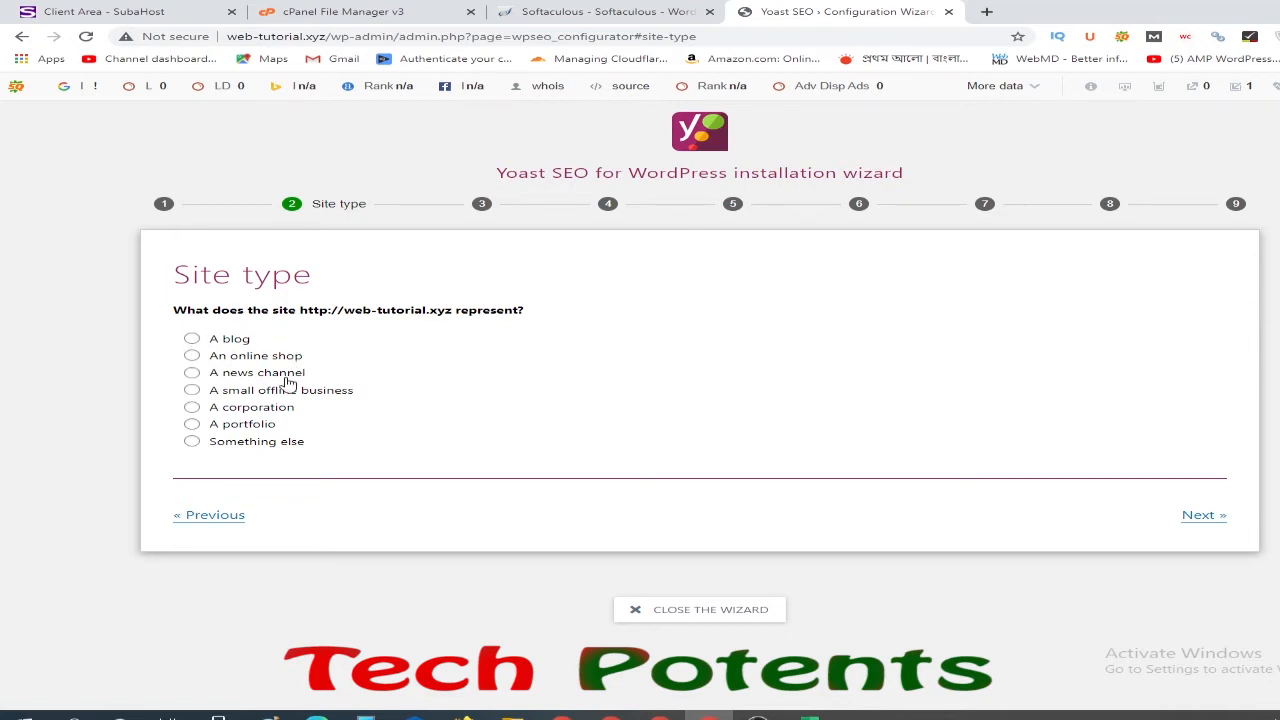
{"action": "left_click", "coordinate": [229, 342]}
{"action": "left_click", "coordinate": [1203, 516]}
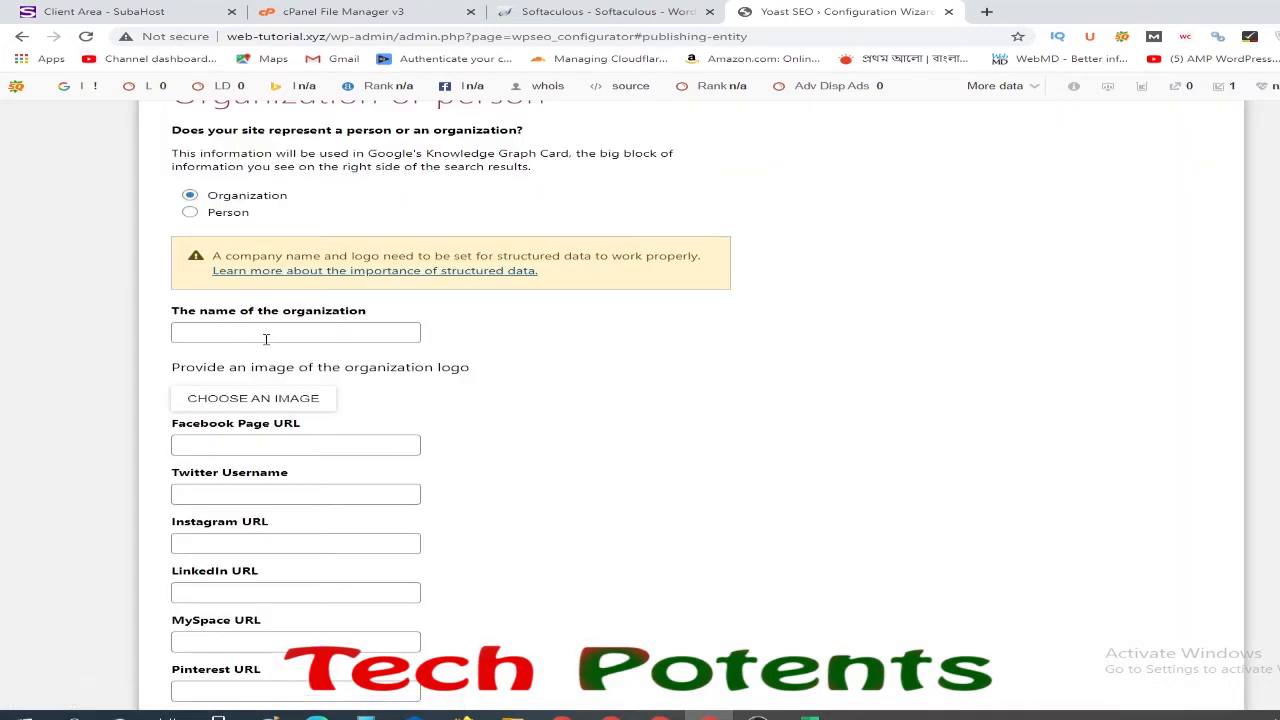
Examine the organization or person question and the organization name, logo and social profile fields.
{"action": "scroll", "coordinate": [290, 350], "scroll_direction": "up", "scroll_amount": 2}
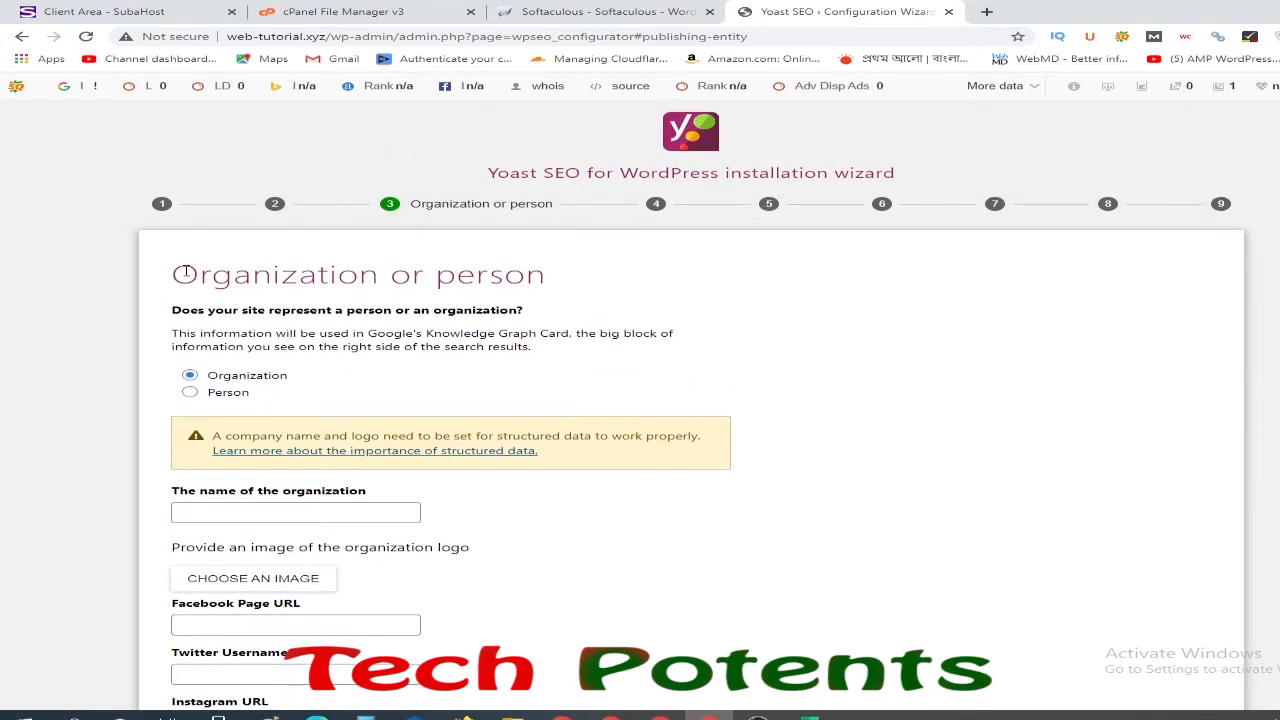
{"action": "left_click_drag", "start_coordinate": [173, 309], "coordinate": [522, 310]}
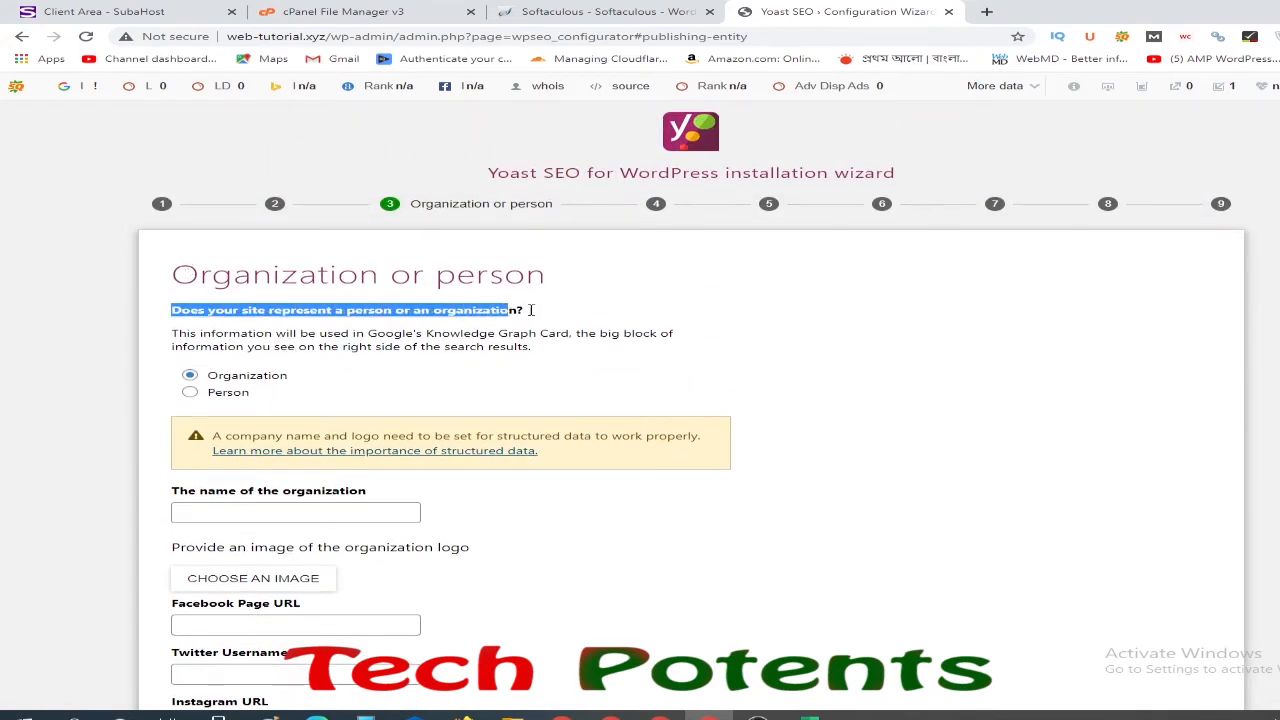
{"action": "left_click_drag", "start_coordinate": [176, 271], "coordinate": [557, 285]}
{"action": "scroll", "coordinate": [536, 331], "scroll_direction": "down", "scroll_amount": 5}
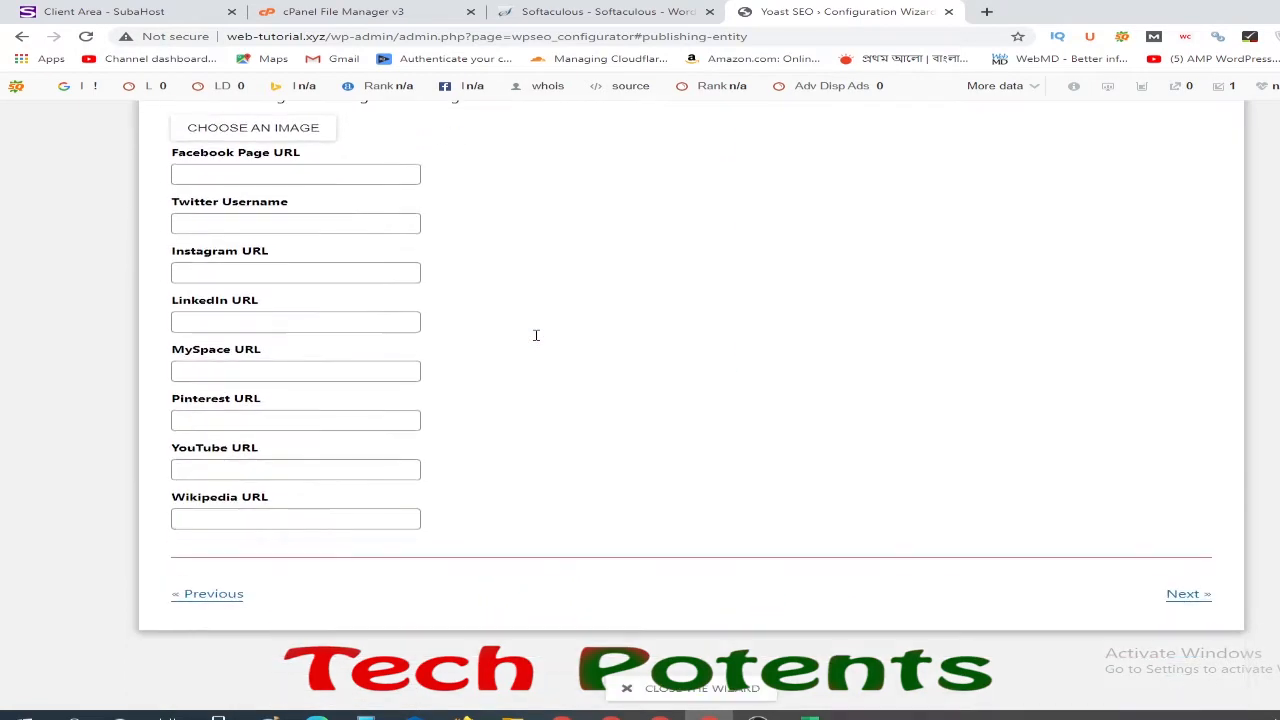
{"action": "scroll", "coordinate": [383, 409], "scroll_direction": "up", "scroll_amount": 4}
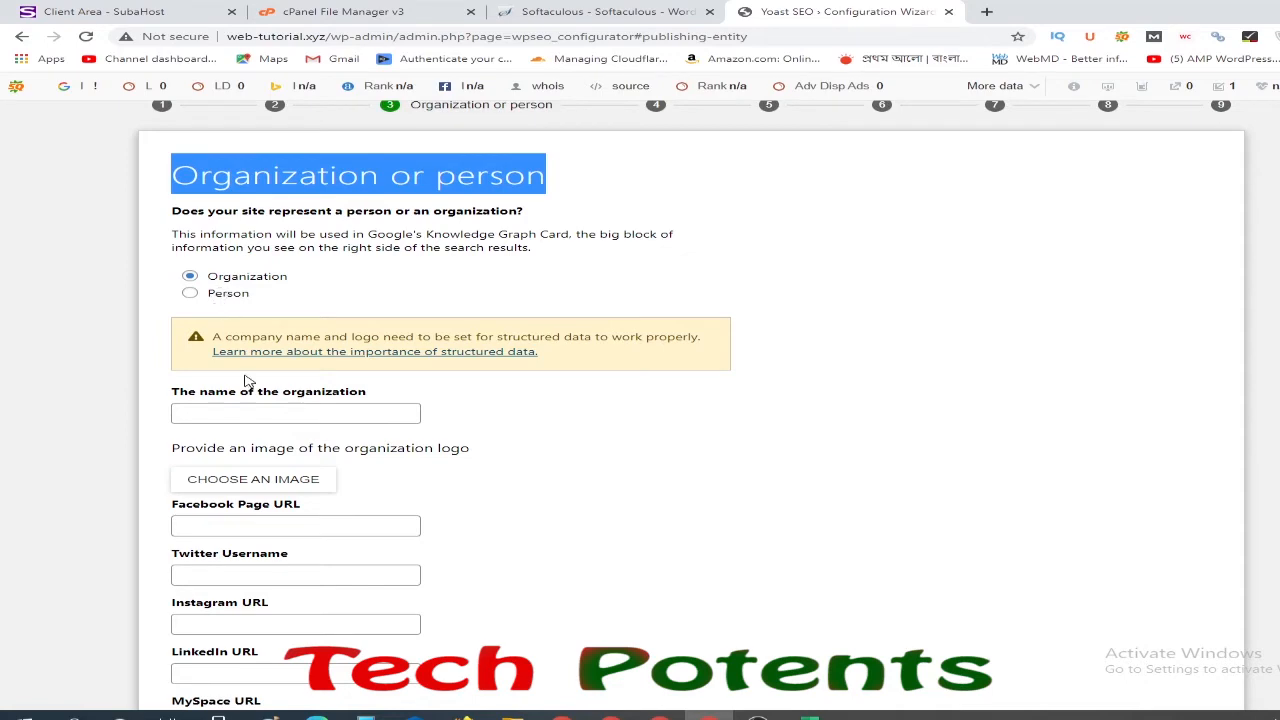
{"action": "scroll", "coordinate": [228, 488], "scroll_direction": "down", "scroll_amount": 4}
{"action": "scroll", "coordinate": [220, 491], "scroll_direction": "up", "scroll_amount": 3}
{"action": "scroll", "coordinate": [240, 420], "scroll_direction": "up", "scroll_amount": 1}
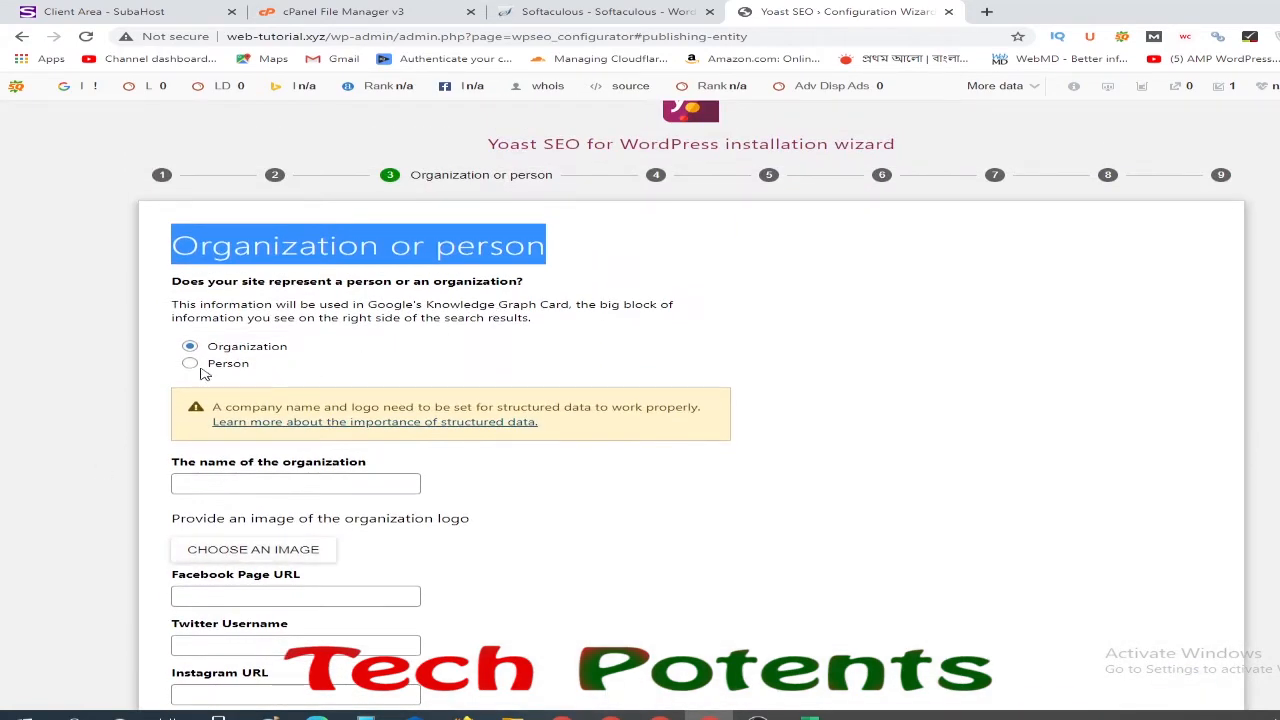
{"action": "scroll", "coordinate": [314, 545], "scroll_direction": "down", "scroll_amount": 3}
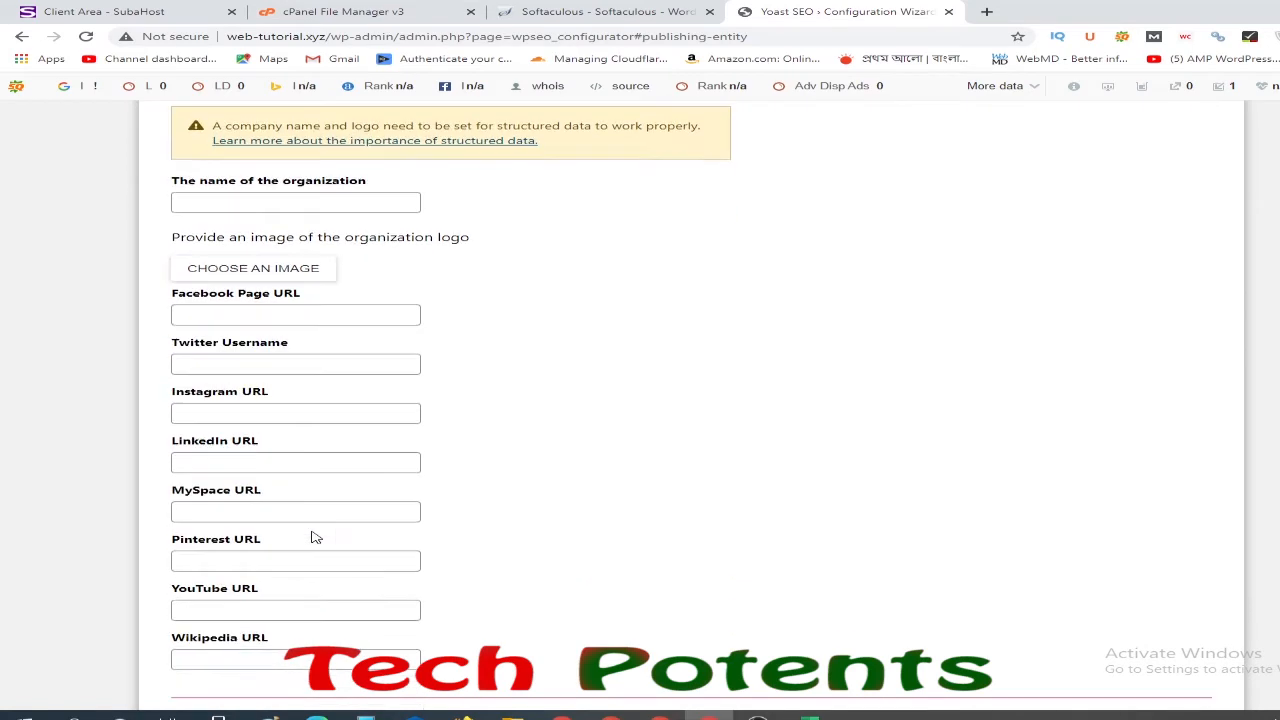
{"action": "scroll", "coordinate": [312, 537], "scroll_direction": "up", "scroll_amount": 2}
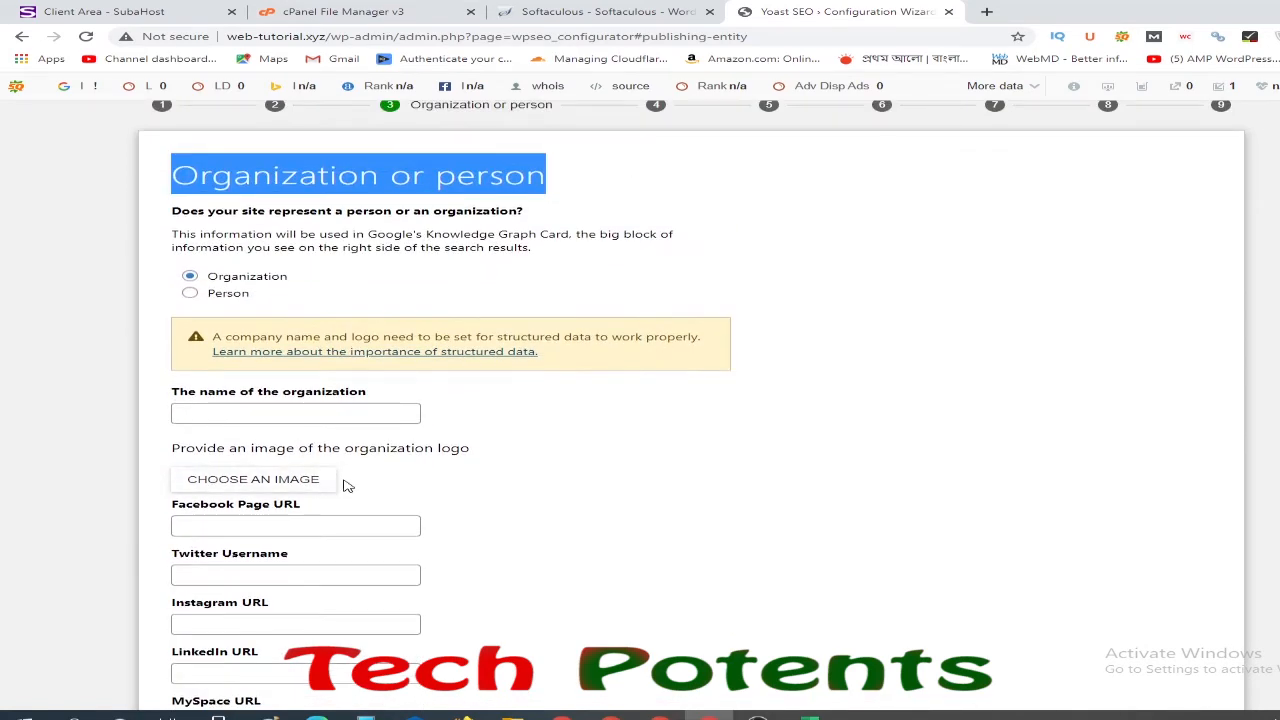
{"action": "scroll", "coordinate": [347, 485], "scroll_direction": "down", "scroll_amount": 2}
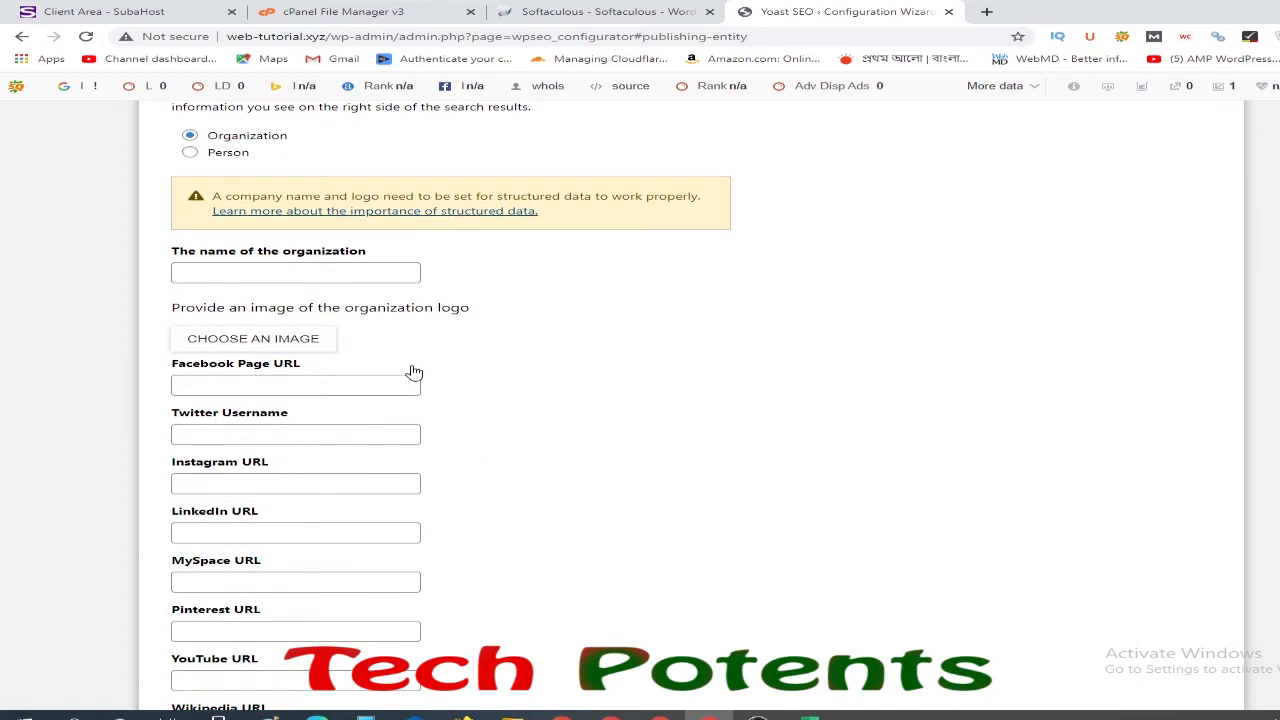
{"action": "scroll", "coordinate": [360, 444], "scroll_direction": "up", "scroll_amount": 1}
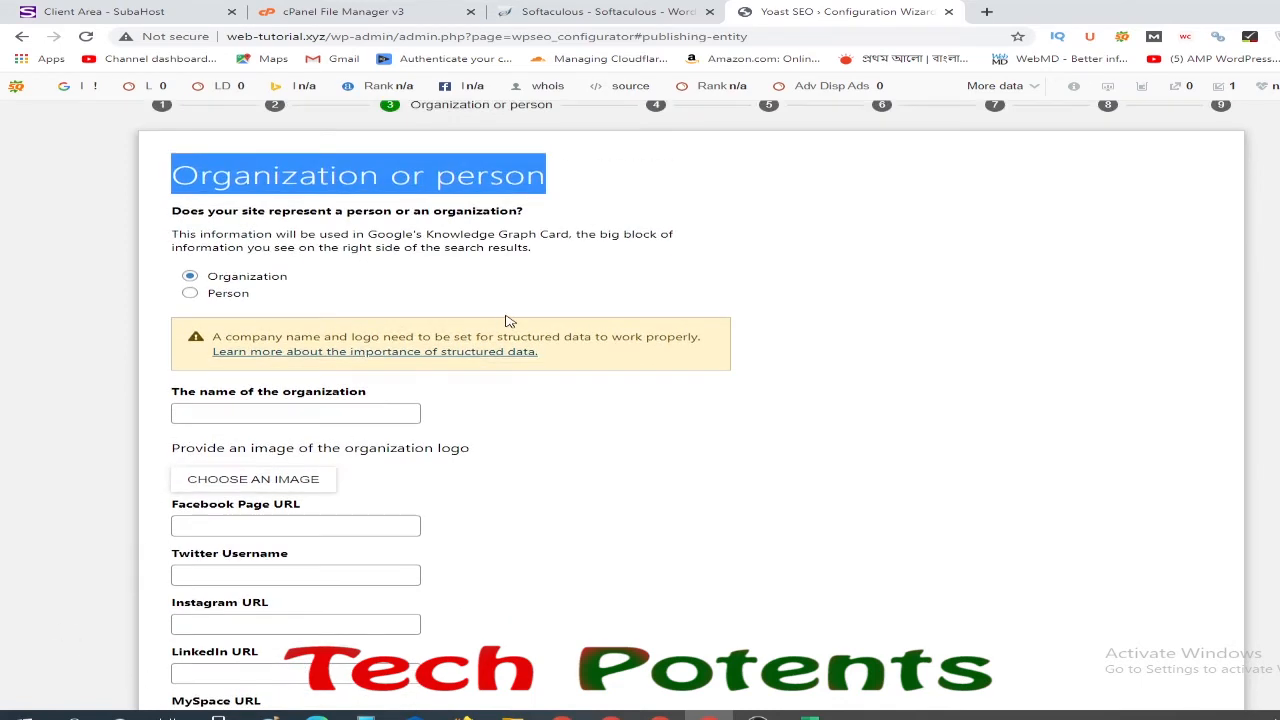
Set the site to represent a person, choose the admin user as its name and continue to search engine visibility.
{"action": "left_click", "coordinate": [190, 292]}
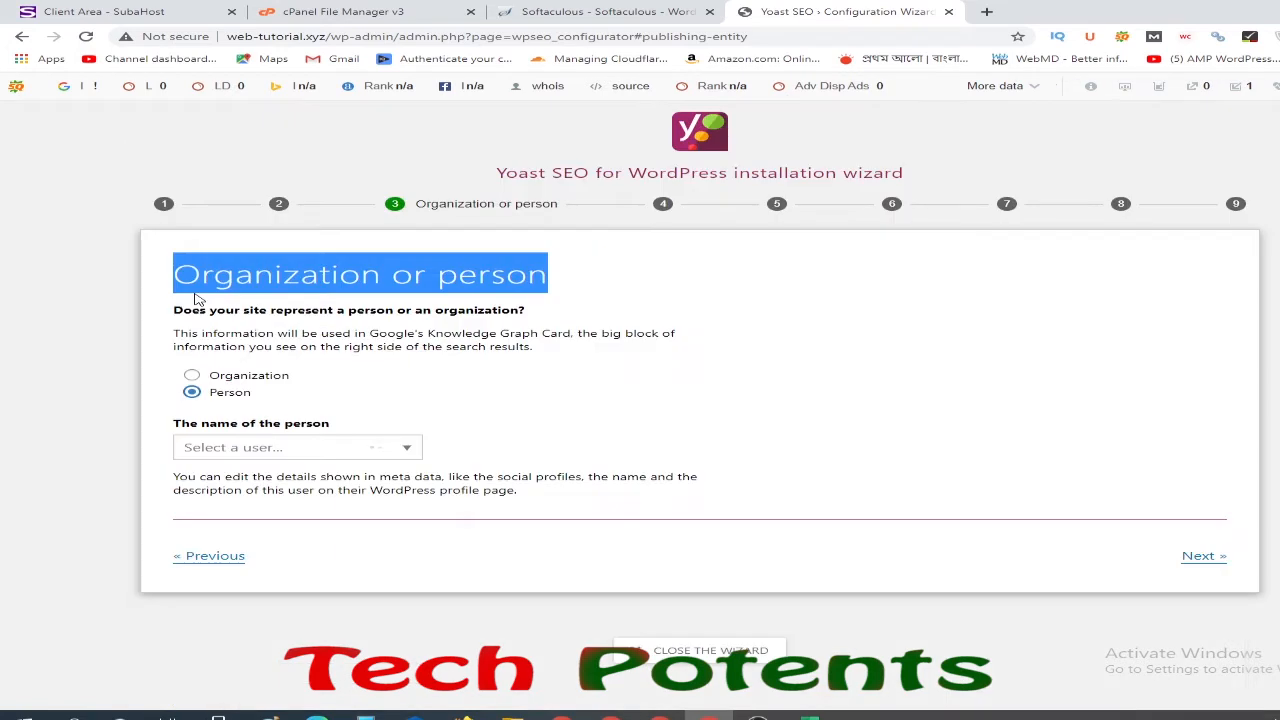
{"action": "left_click", "coordinate": [278, 450]}
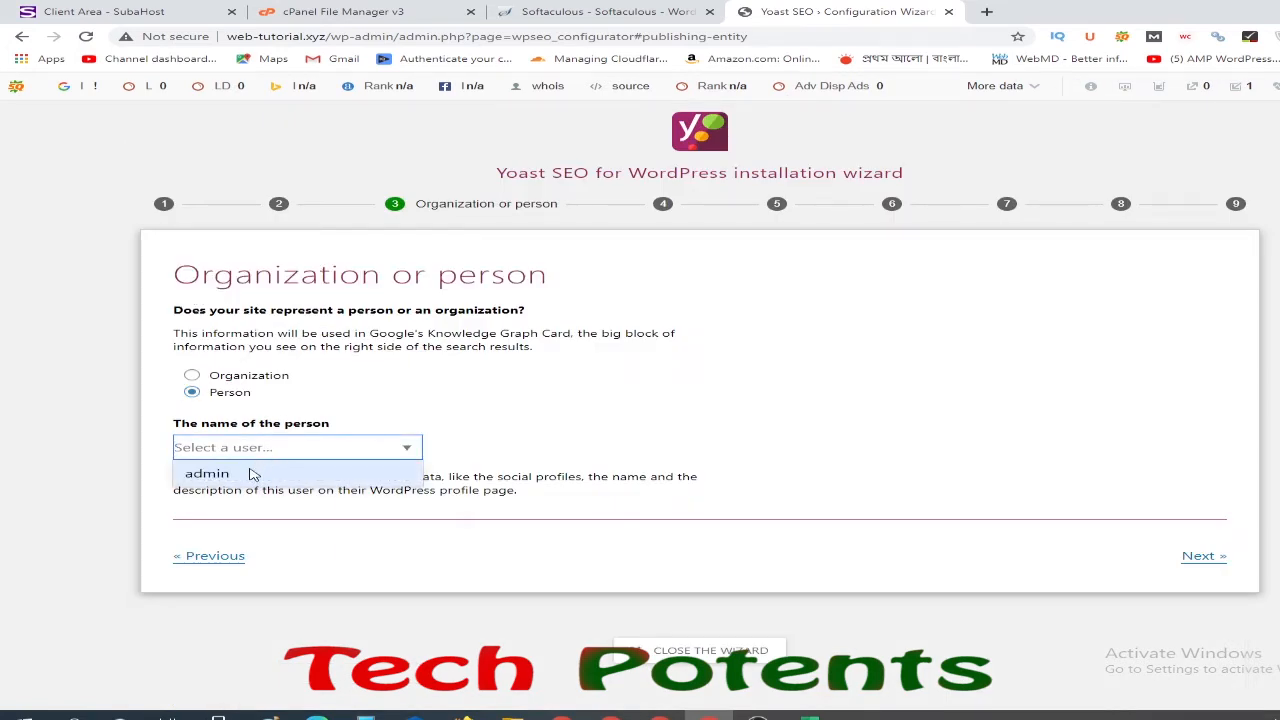
{"action": "left_click", "coordinate": [252, 474]}
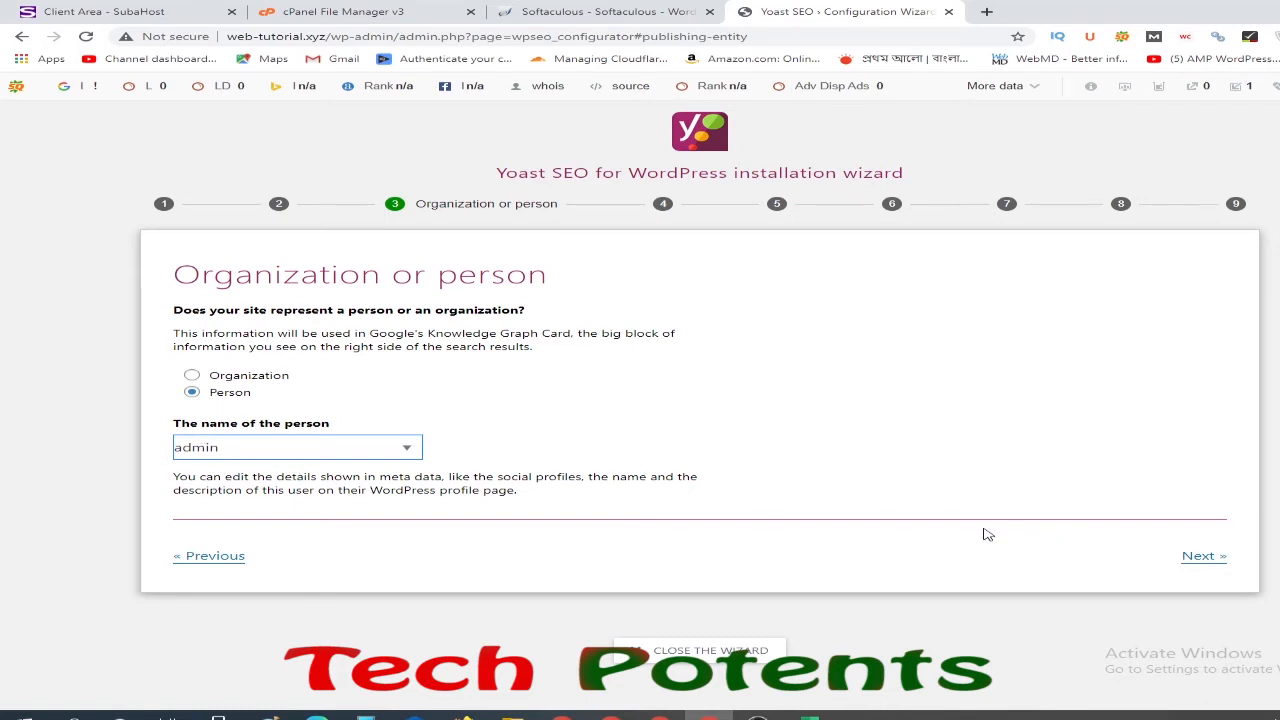
{"action": "left_click", "coordinate": [1199, 560]}
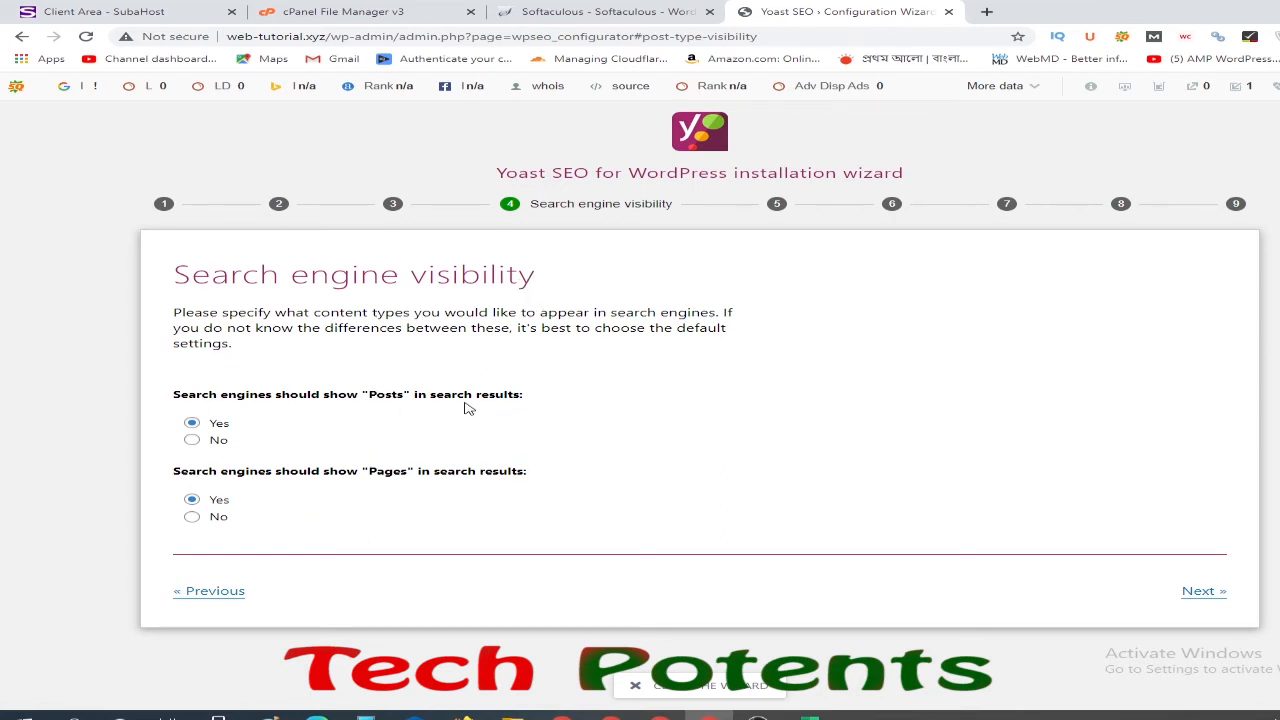
Keep Posts and Pages shown in search results, accept No for multiple authors and proceed to the title settings.
{"action": "left_click_drag", "start_coordinate": [379, 396], "coordinate": [408, 396]}
{"action": "left_click_drag", "start_coordinate": [363, 471], "coordinate": [390, 474]}
{"action": "left_click", "coordinate": [1203, 593]}
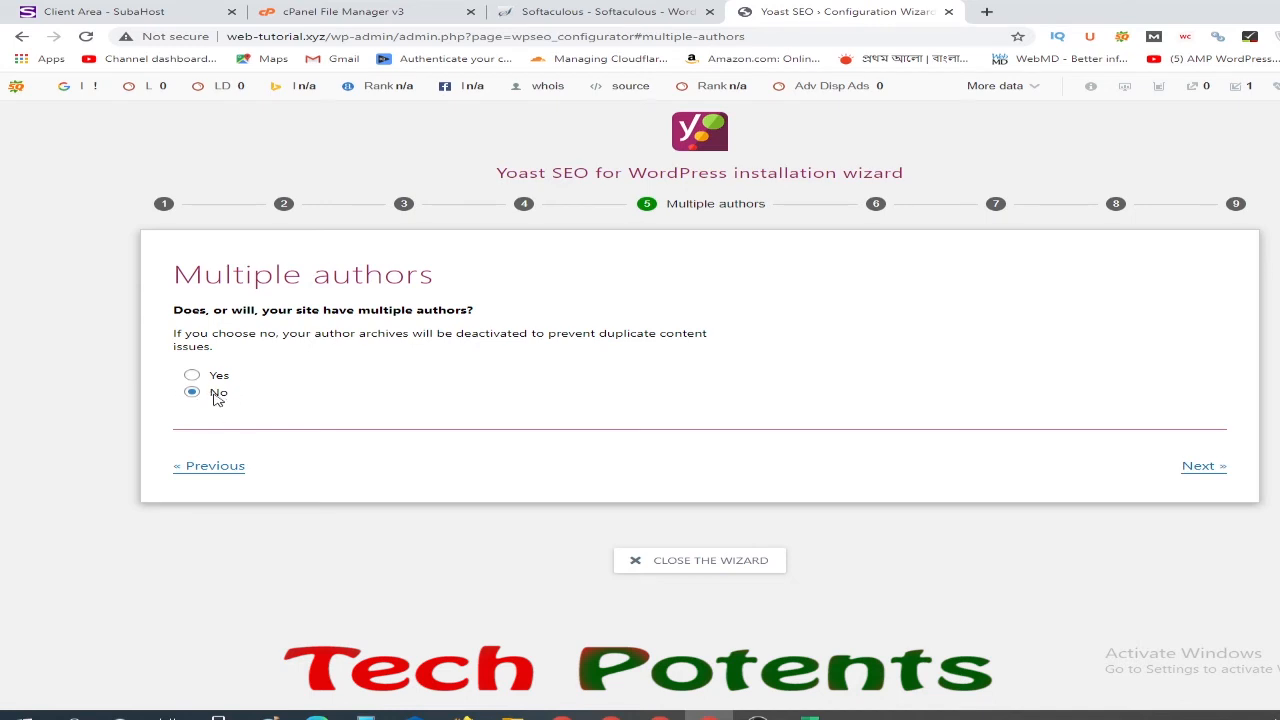
{"action": "left_click", "coordinate": [1210, 467]}
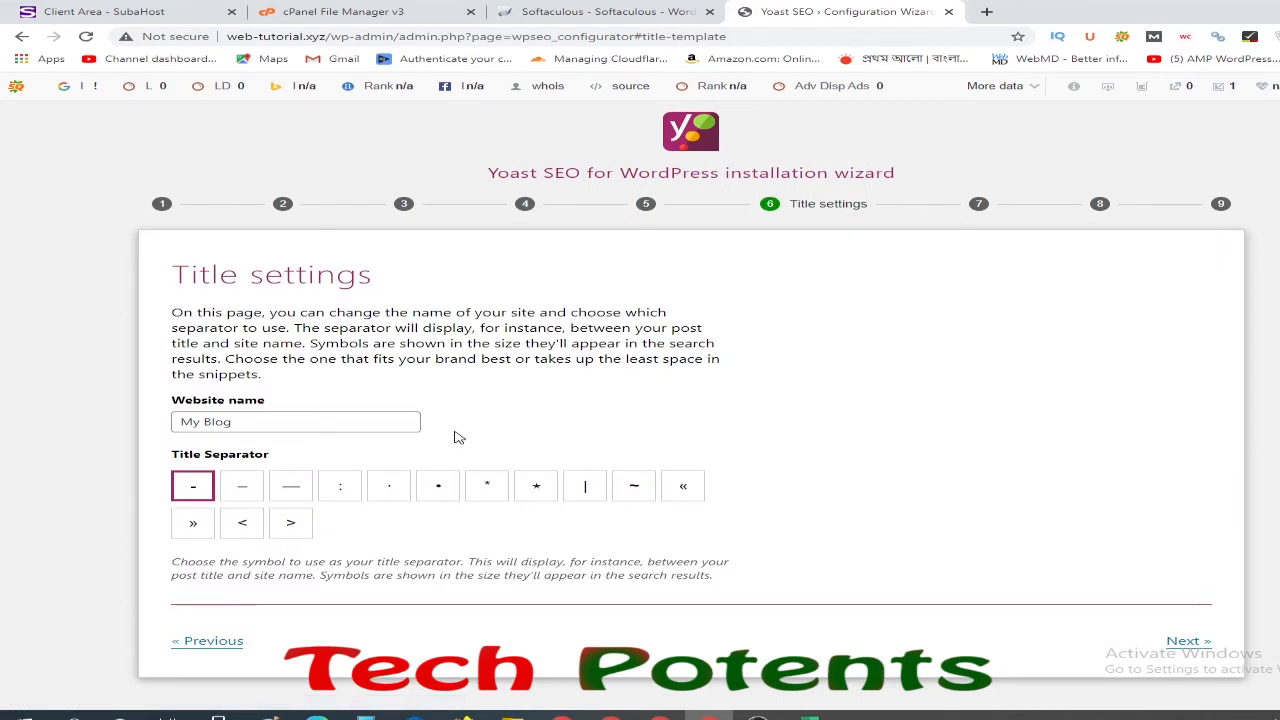
Keep "My Blog" with the hyphen title separator, decline usage tracking and continue to the Continue learning page.
{"action": "scroll", "coordinate": [428, 420], "scroll_direction": "down", "scroll_amount": 1}
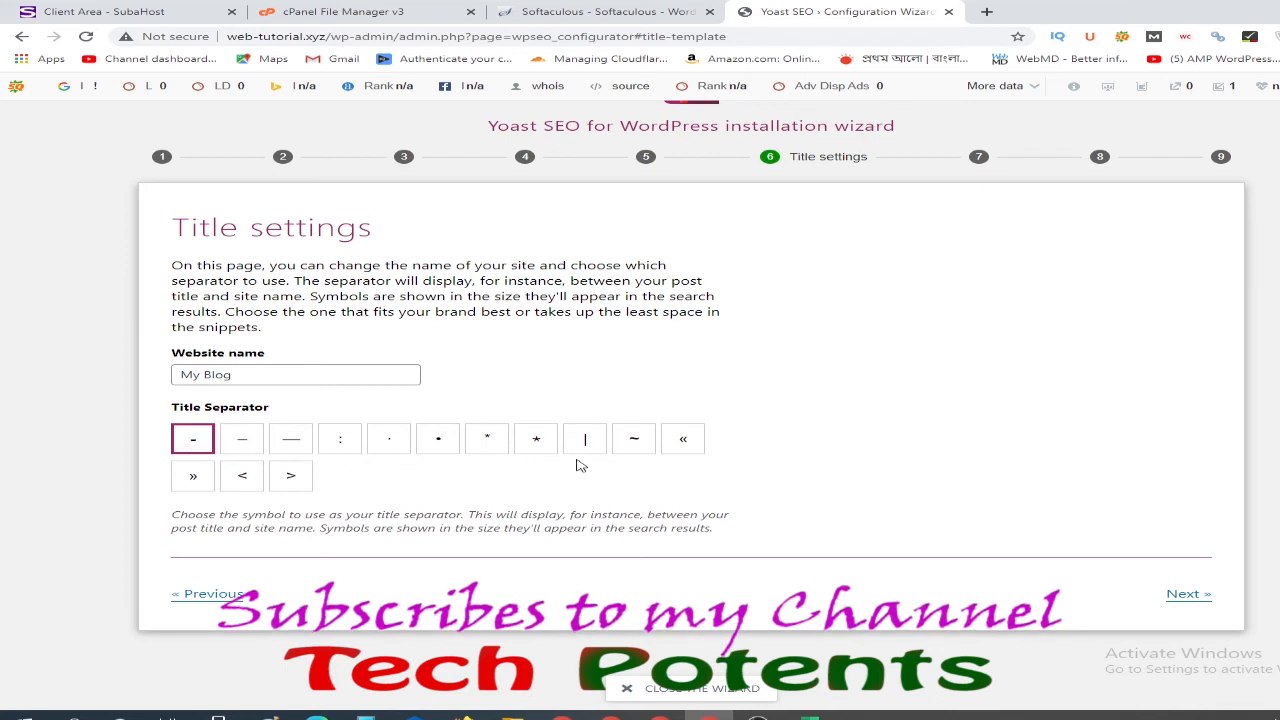
{"action": "left_click", "coordinate": [1185, 596]}
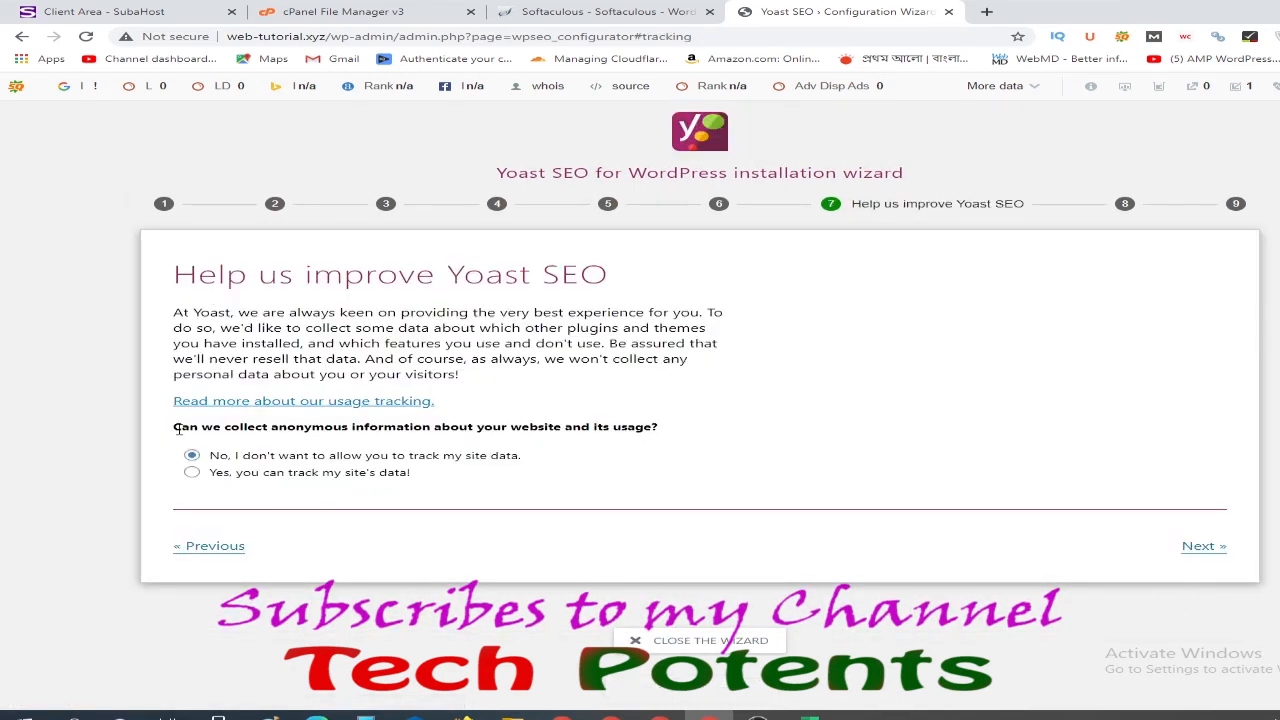
{"action": "left_click_drag", "start_coordinate": [193, 428], "coordinate": [660, 433]}
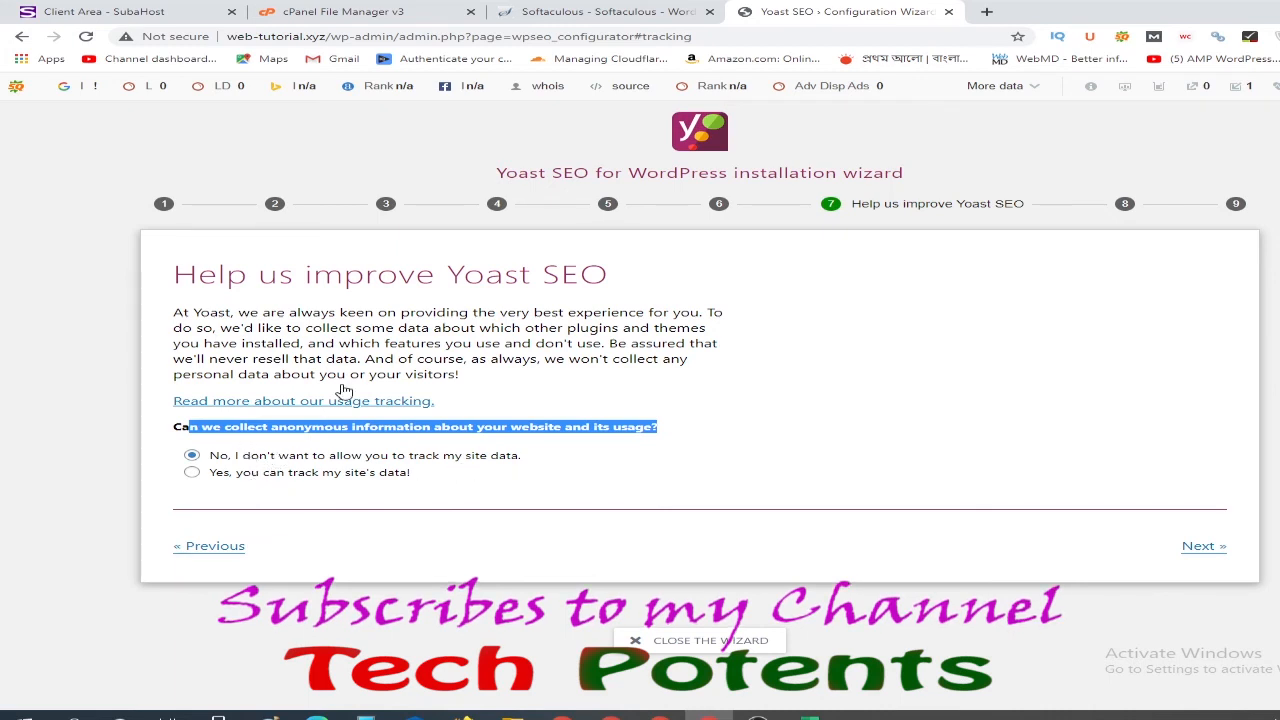
{"action": "left_click", "coordinate": [209, 460]}
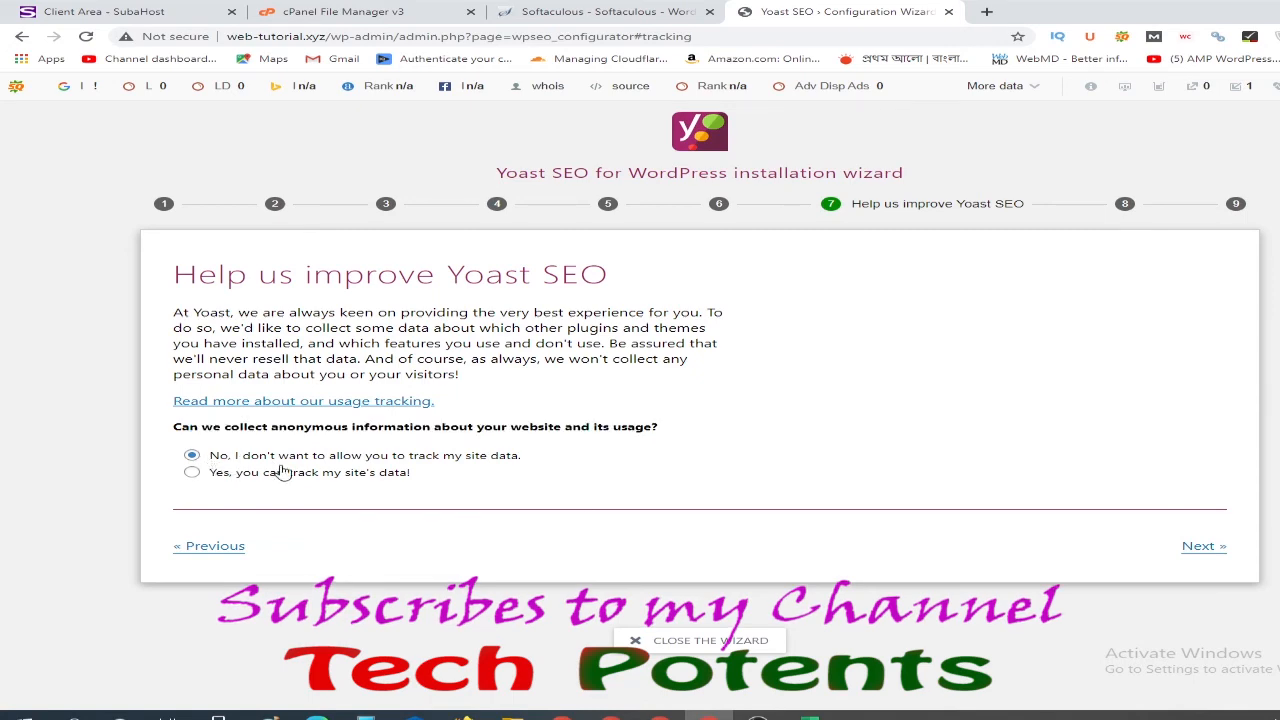
{"action": "left_click", "coordinate": [1199, 546]}
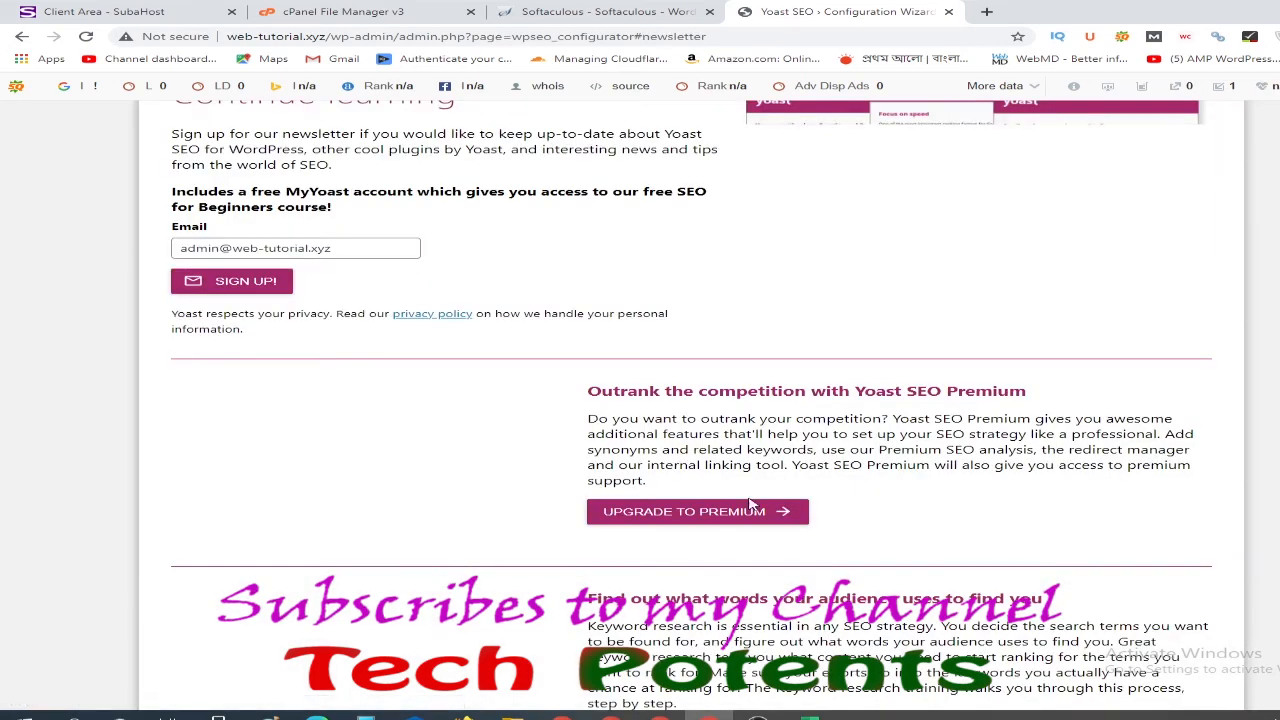
Review the newsletter and training offers without signing up, then finish and close the configuration wizard.
{"action": "scroll", "coordinate": [645, 320], "scroll_direction": "up", "scroll_amount": 2}
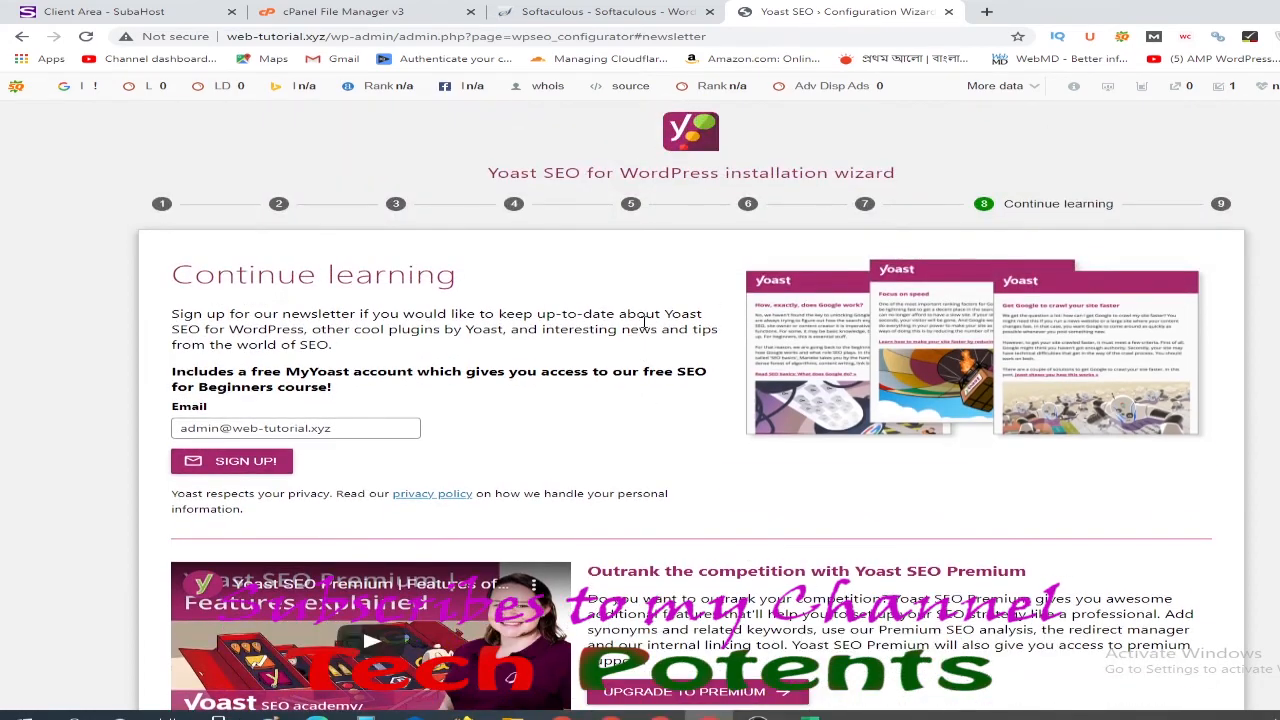
{"action": "scroll", "coordinate": [645, 320], "scroll_direction": "down", "scroll_amount": 4}
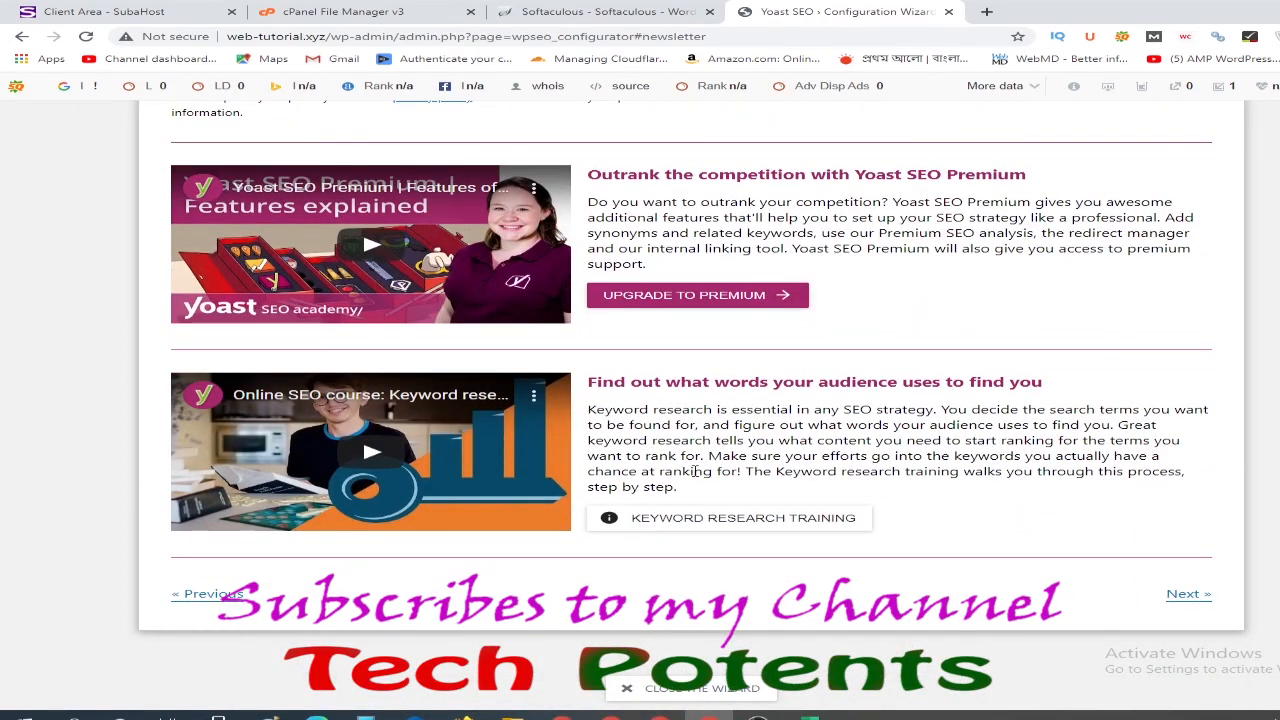
{"action": "scroll", "coordinate": [720, 468], "scroll_direction": "up", "scroll_amount": 4}
{"action": "scroll", "coordinate": [722, 469], "scroll_direction": "down", "scroll_amount": 4}
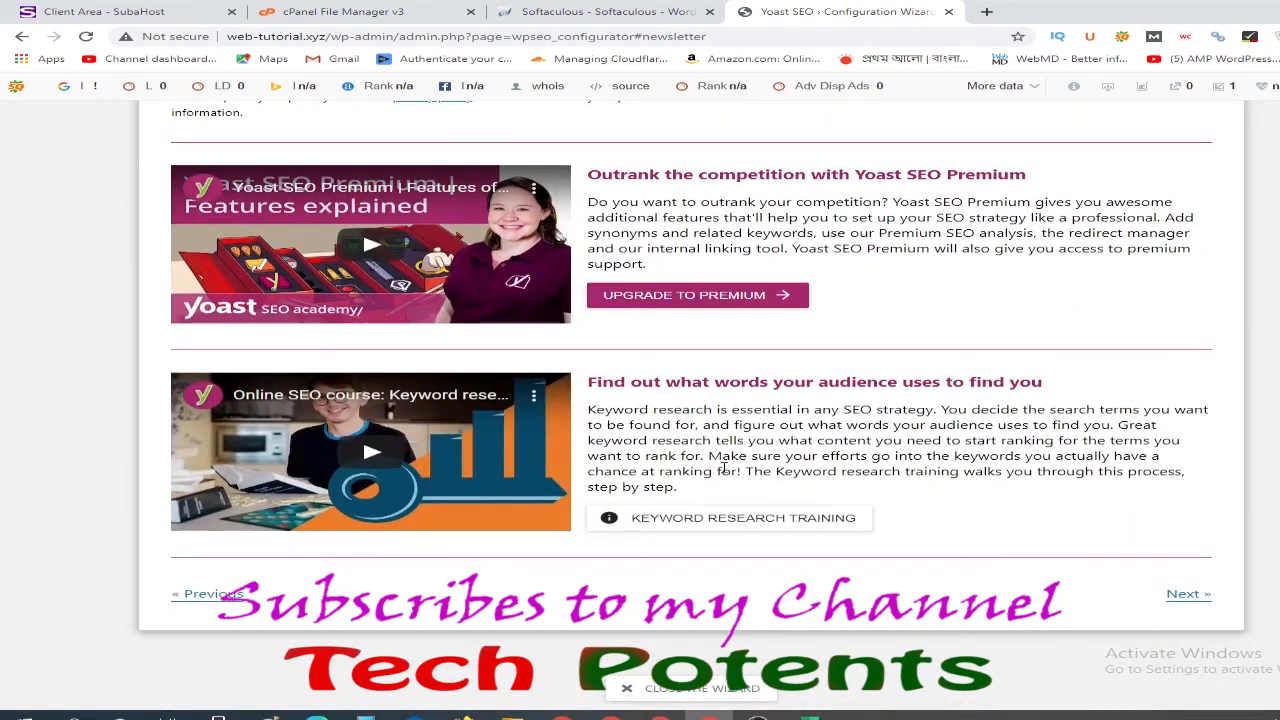
{"action": "left_click", "coordinate": [1188, 595]}
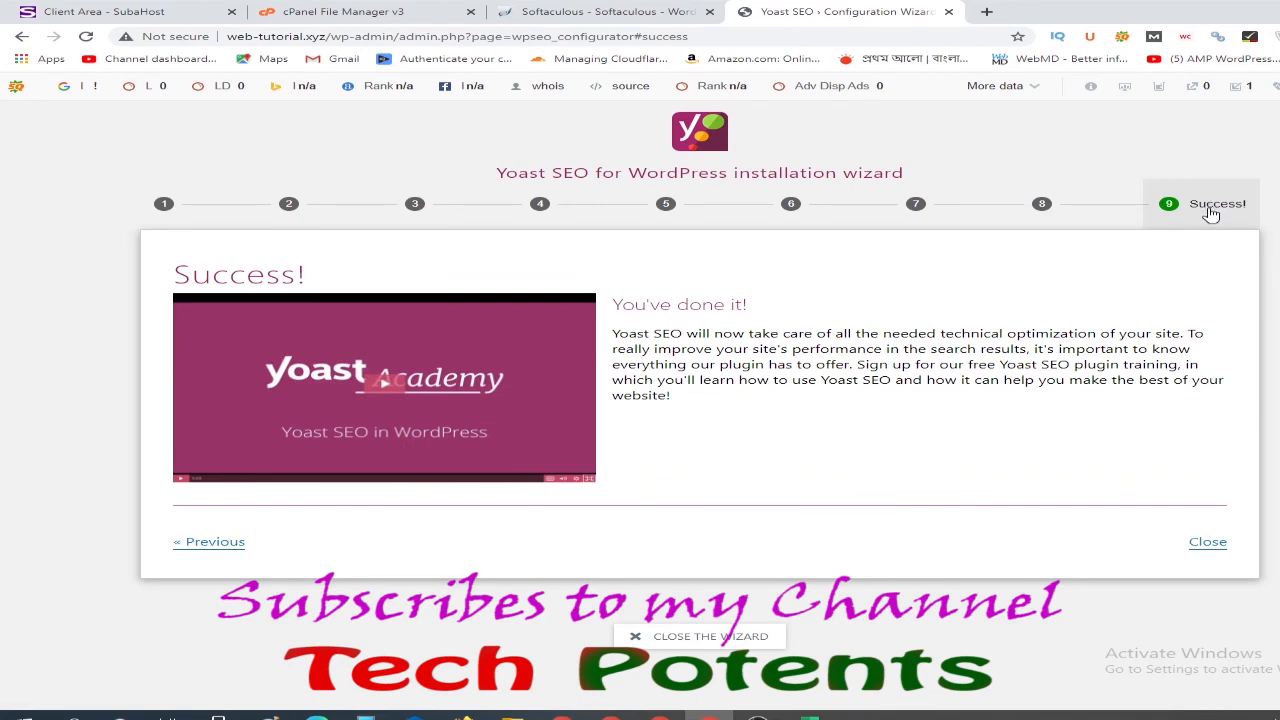
{"action": "left_click", "coordinate": [1208, 546]}
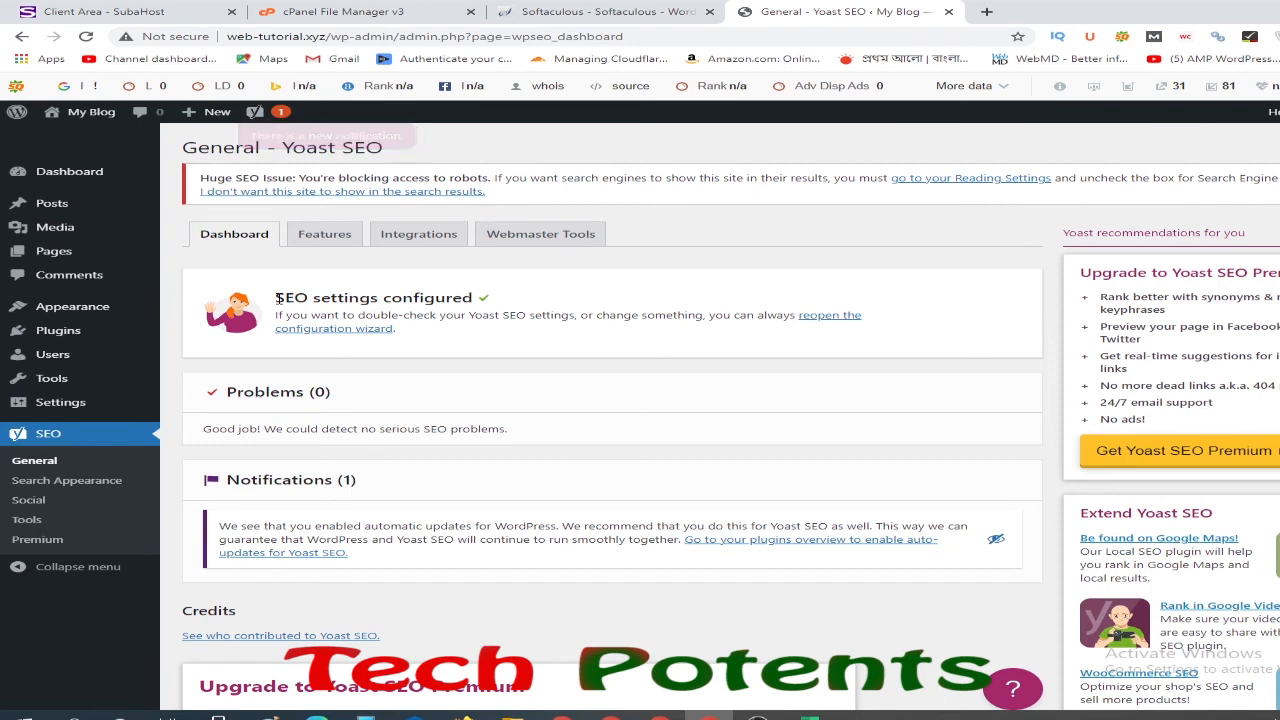
Check the SEO configuration status on the Yoast dashboard and review the on/off settings of its features.
{"action": "left_click_drag", "start_coordinate": [276, 297], "coordinate": [500, 303]}
{"action": "left_click", "coordinate": [440, 298]}
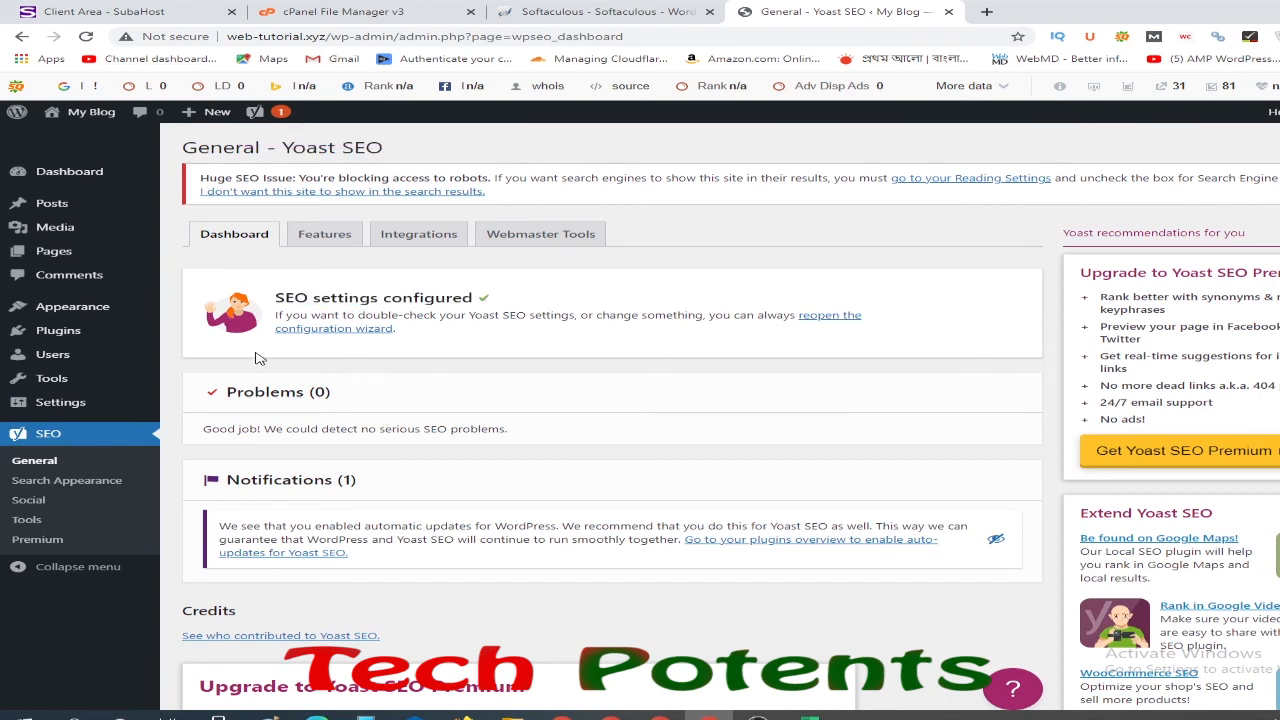
{"action": "left_click", "coordinate": [326, 236]}
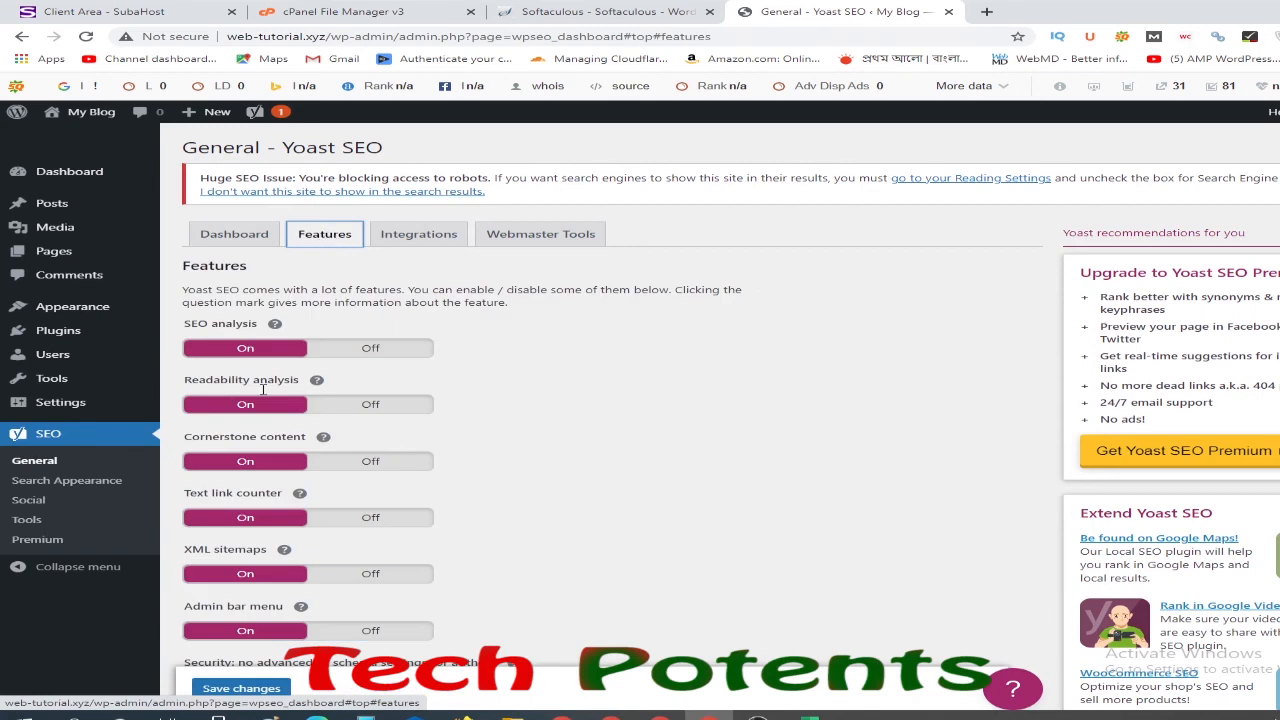
{"action": "scroll", "coordinate": [399, 426], "scroll_direction": "down", "scroll_amount": 1}
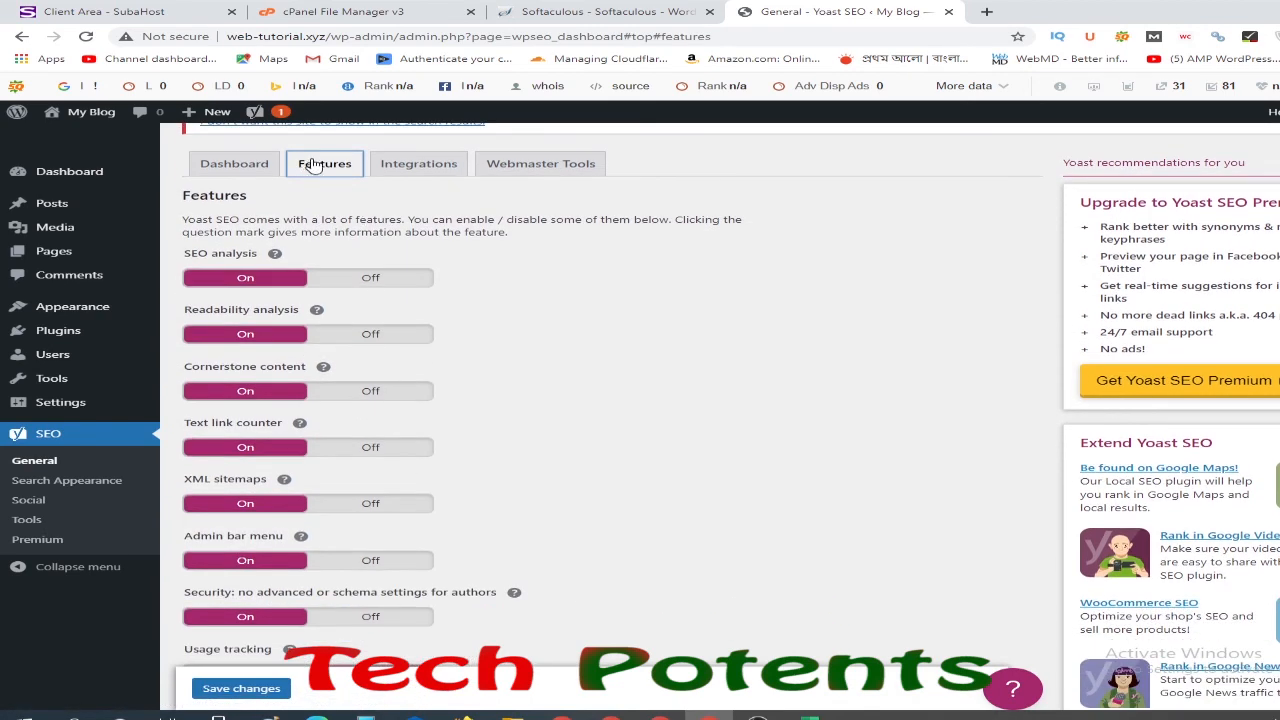
{"action": "scroll", "coordinate": [440, 498], "scroll_direction": "down", "scroll_amount": 1}
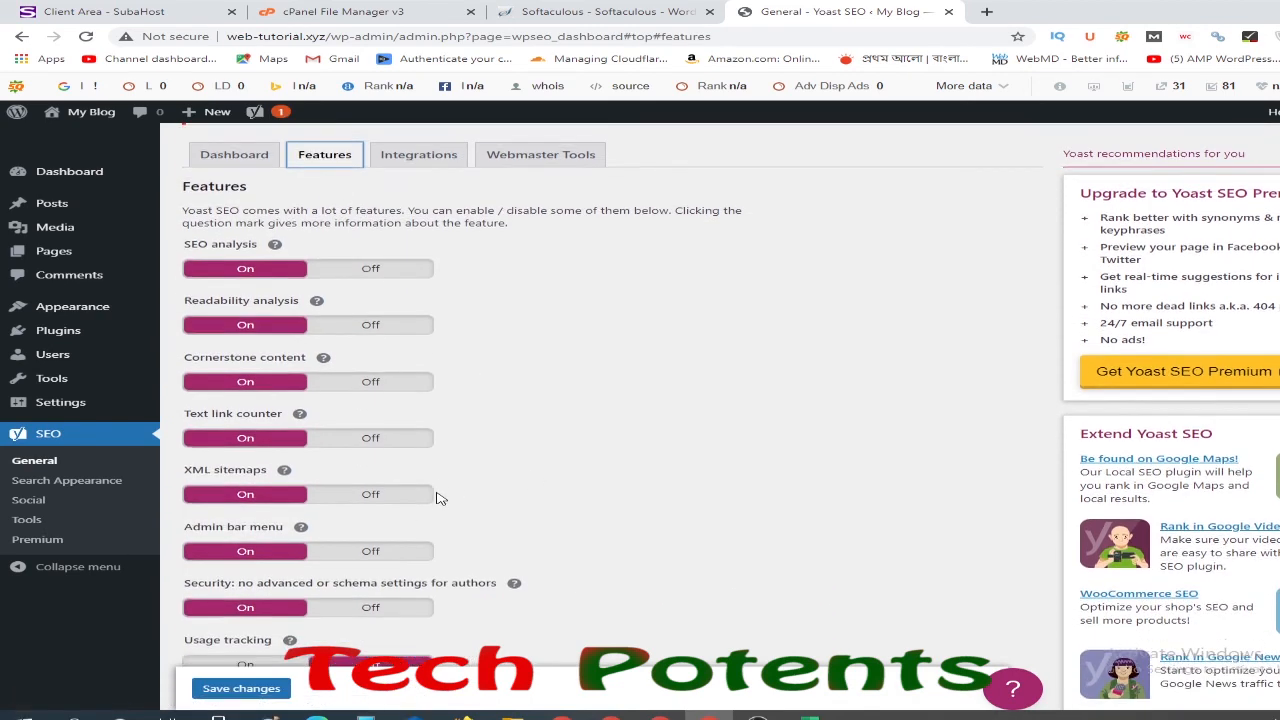
{"action": "scroll", "coordinate": [440, 498], "scroll_direction": "down", "scroll_amount": 2}
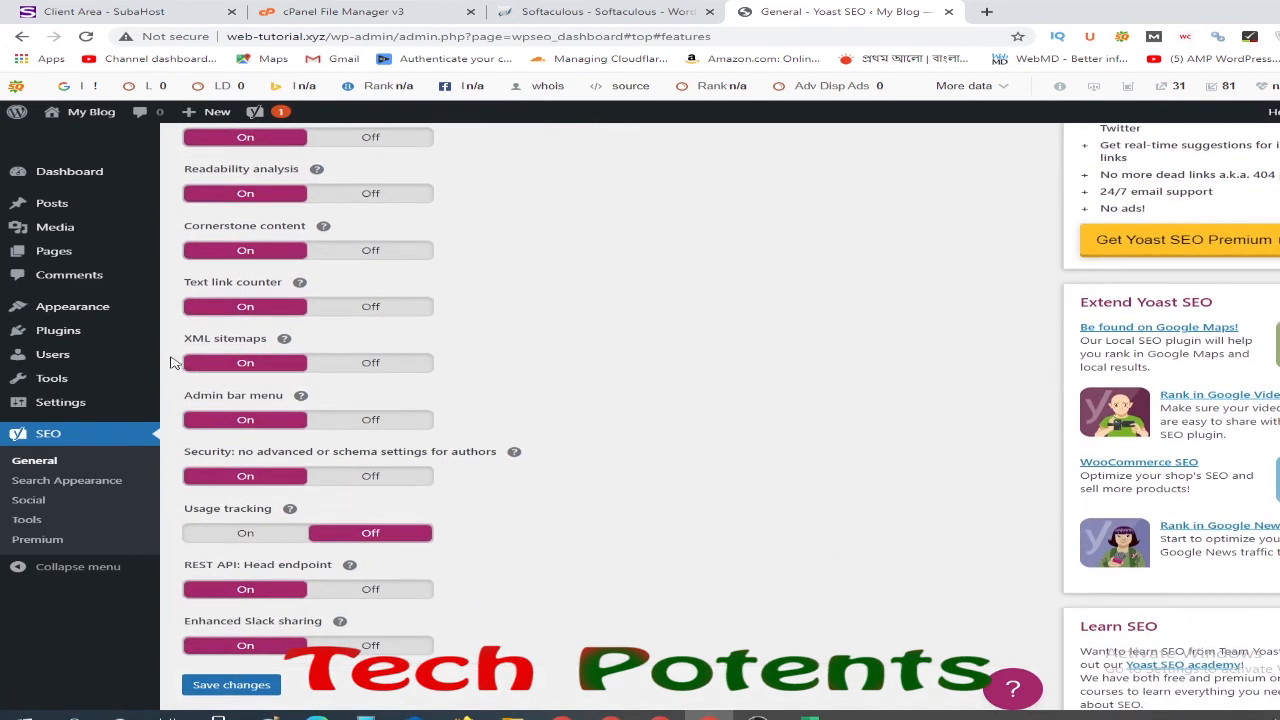
Show the XML sitemaps help, open the site's XML sitemap in a new browser tab and examine the listed sitemaps.
{"action": "left_click", "coordinate": [285, 342]}
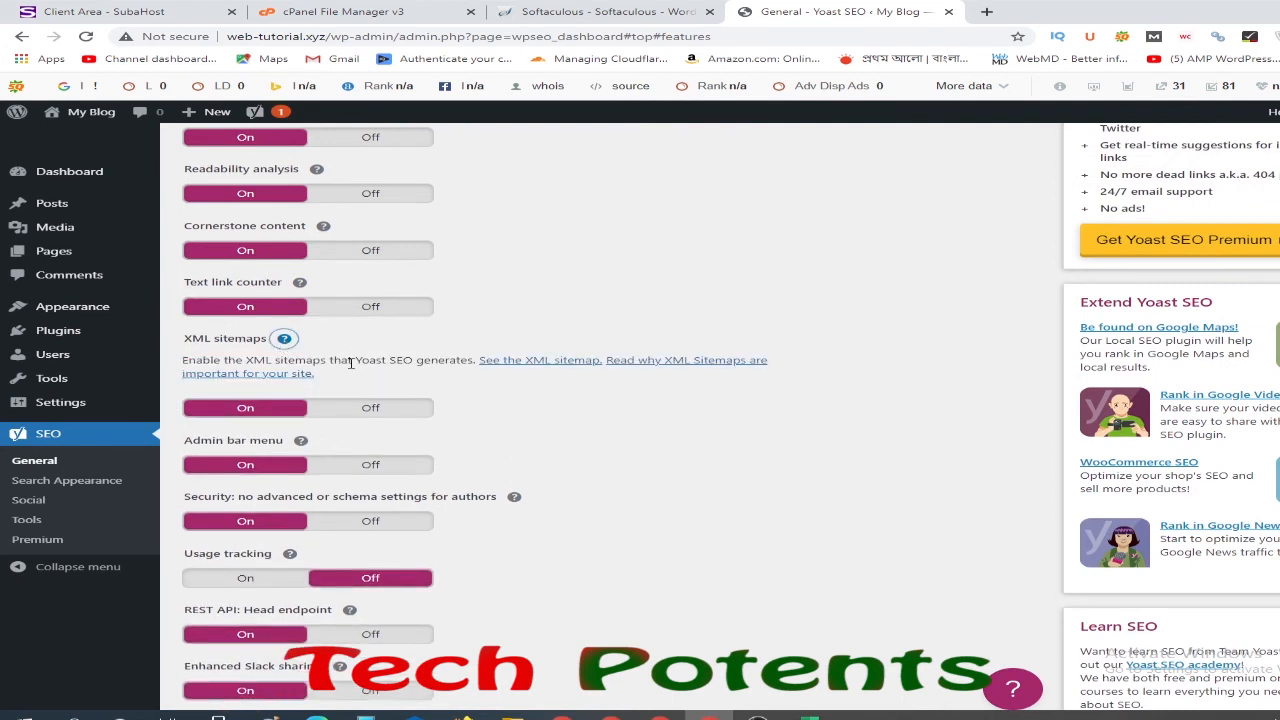
{"action": "right_click", "coordinate": [540, 364]}
{"action": "left_click", "coordinate": [562, 375]}
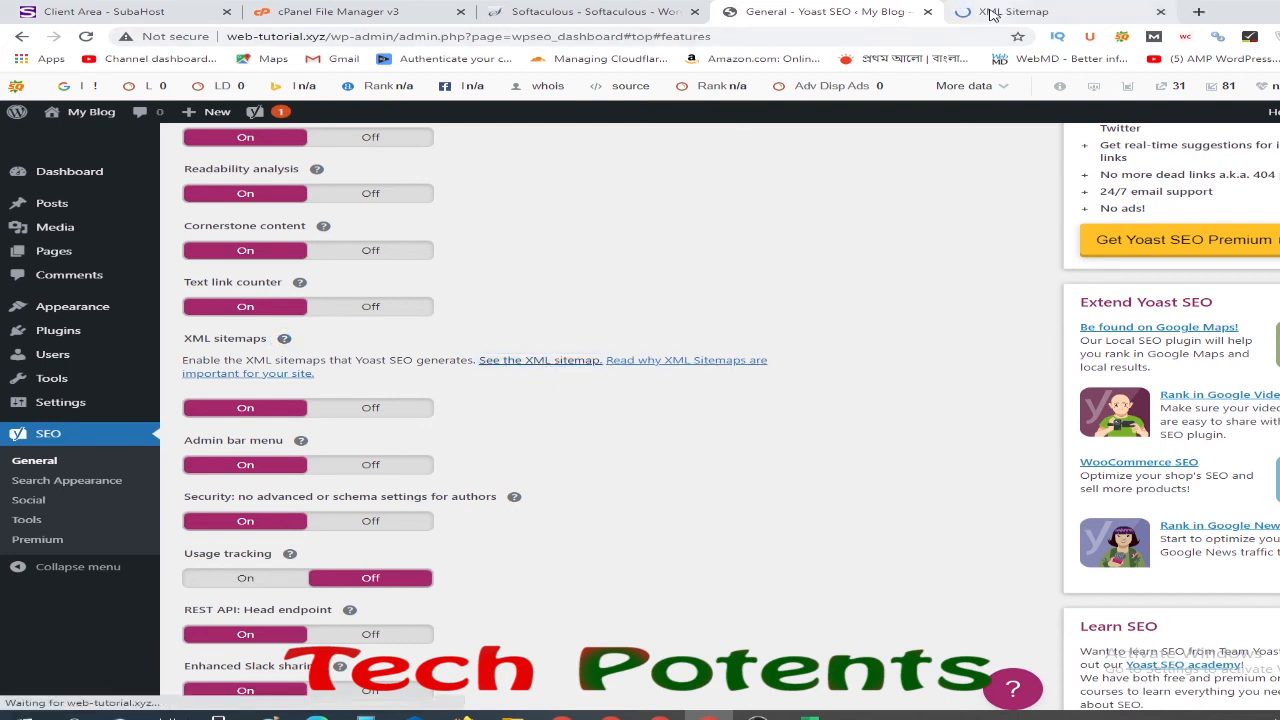
{"action": "left_click", "coordinate": [996, 14]}
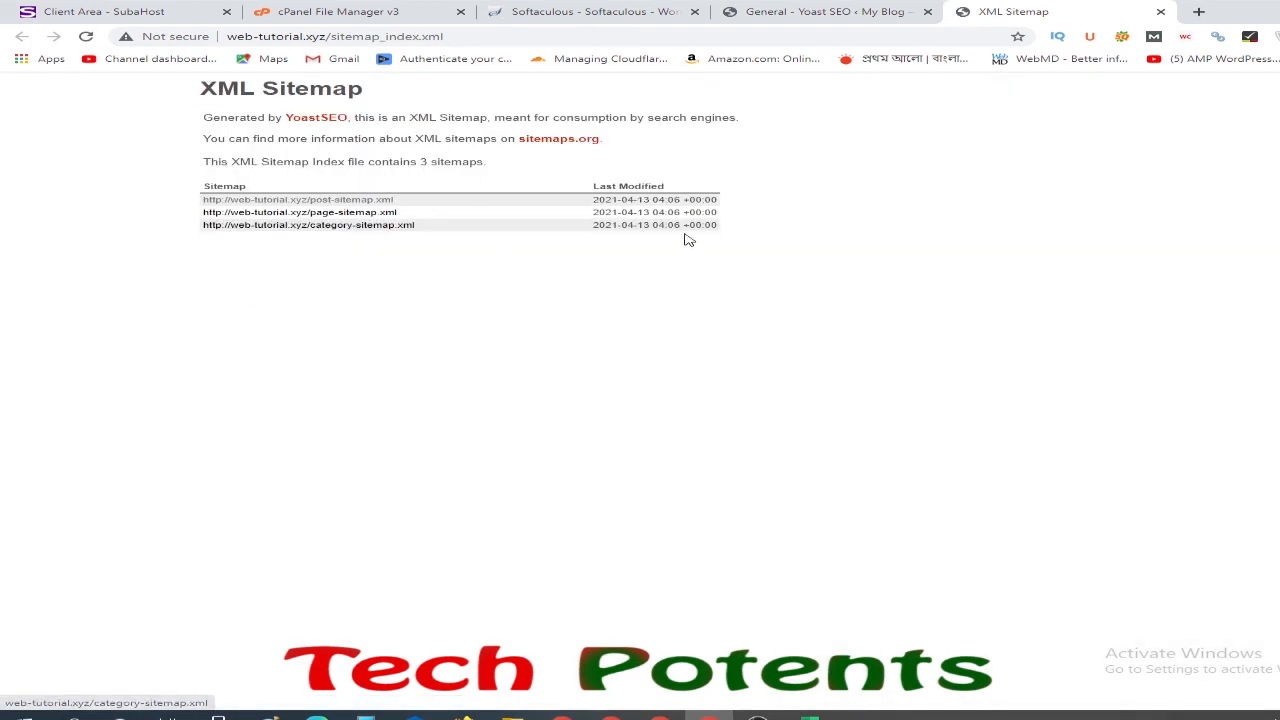
{"action": "mouse_move", "coordinate": [786, 237]}
{"action": "left_mouse_down"}
{"action": "mouse_move", "coordinate": [197, 106]}
{"action": "mouse_move", "coordinate": [206, 89]}
{"action": "mouse_move", "coordinate": [789, 218]}
{"action": "left_mouse_up"}
{"action": "left_click", "coordinate": [155, 119]}
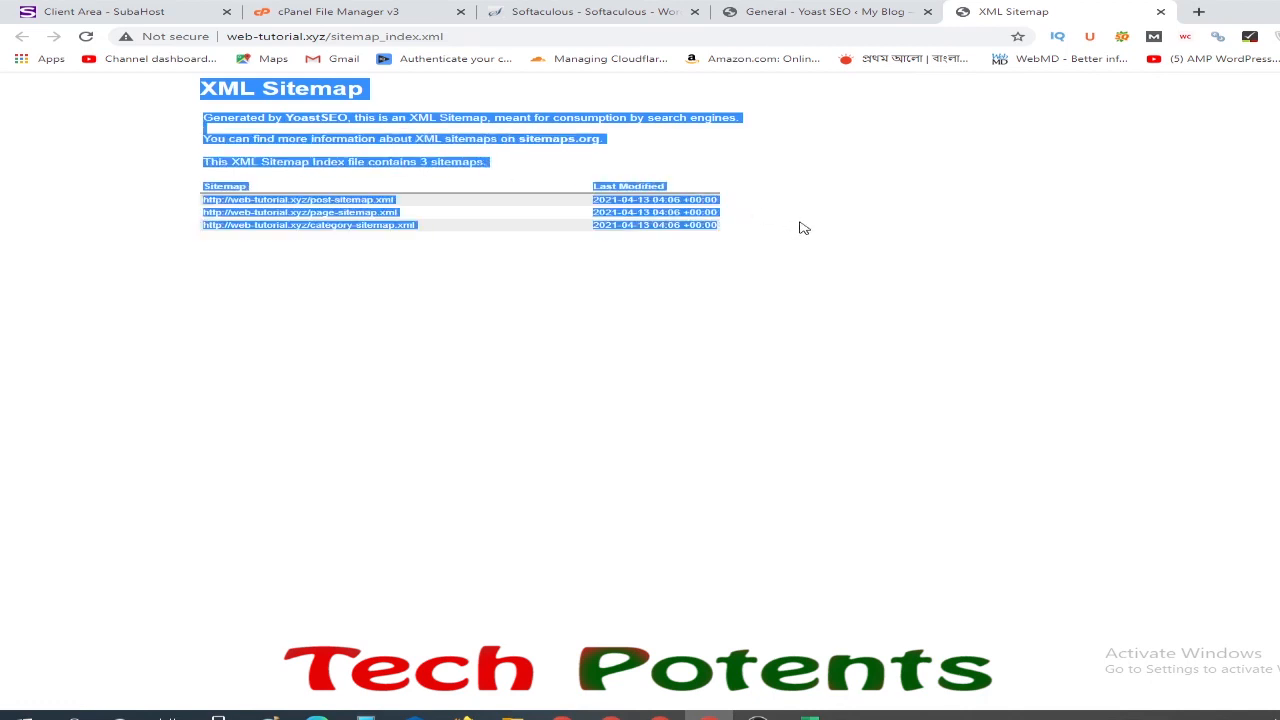